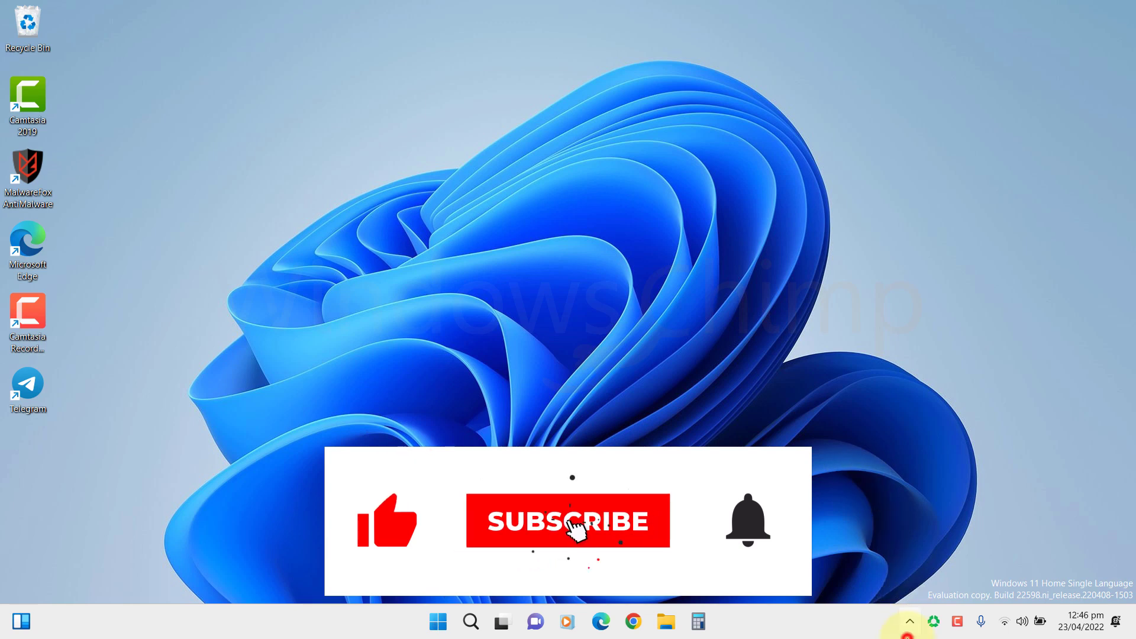
Expand the taskbar's hidden-icons flyout with the ^ chevron.
click(909, 621)
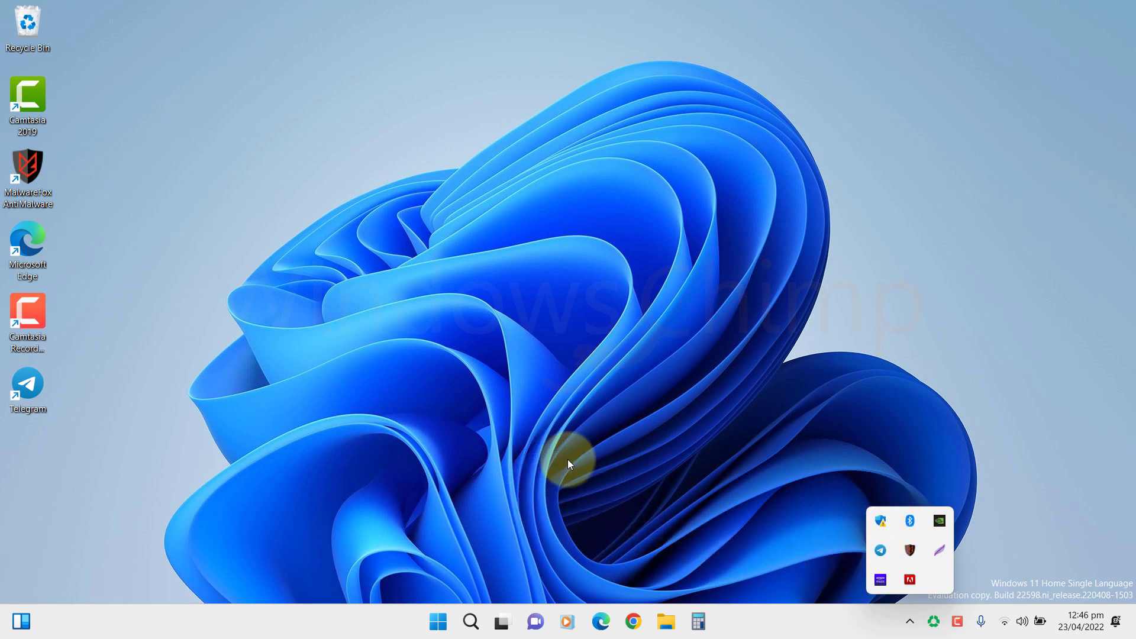
Go to the Apps > Startup page in Settings.
click(438, 622)
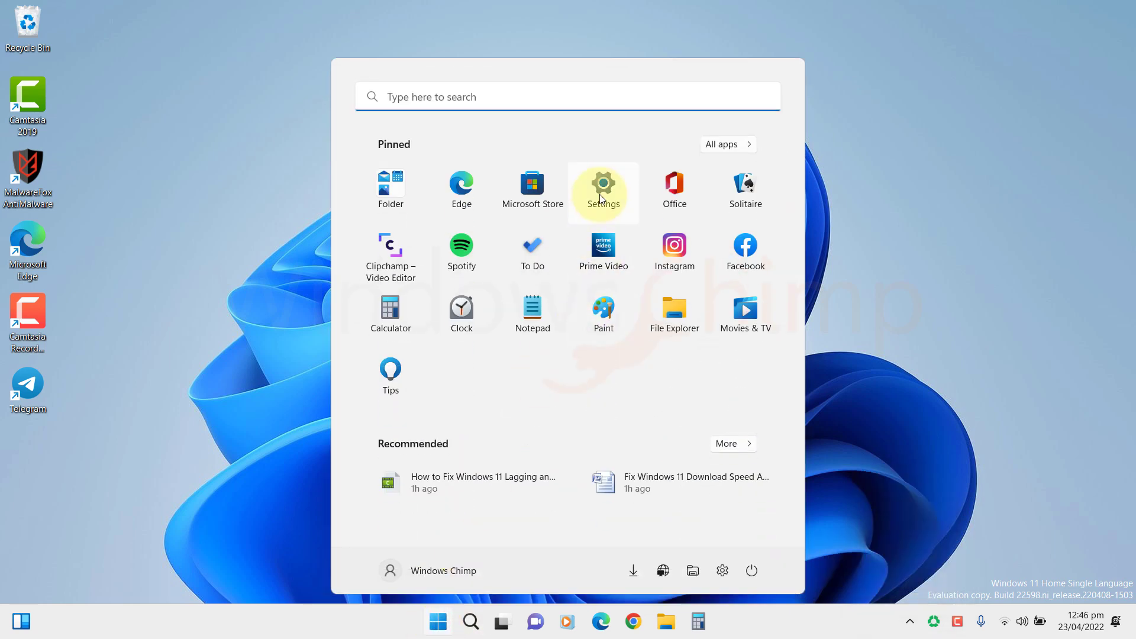
click(599, 193)
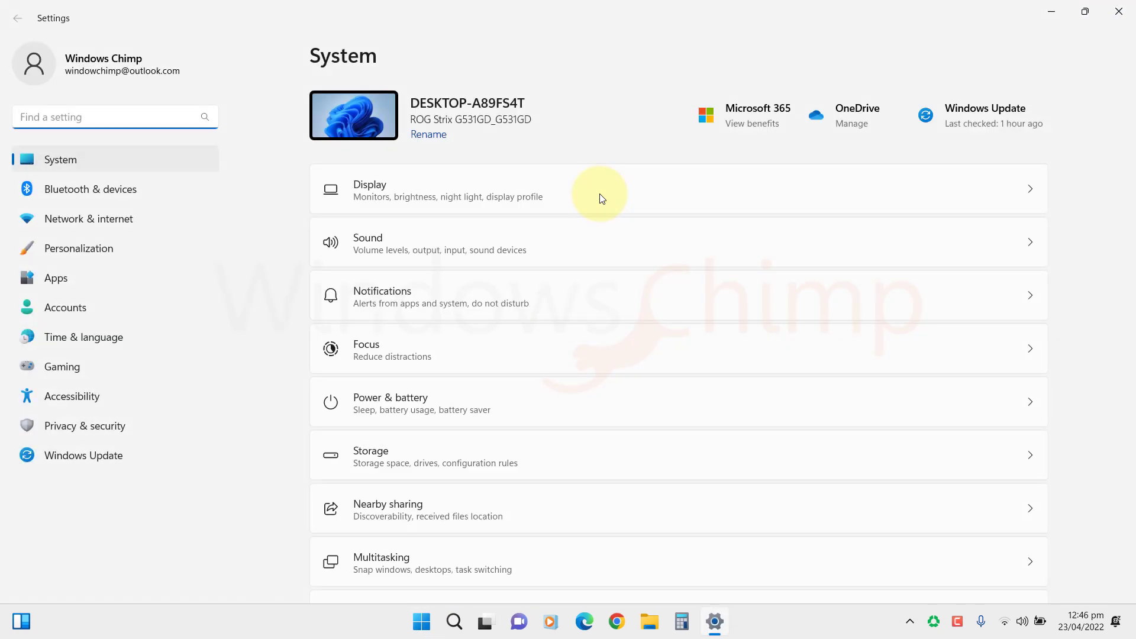
click(61, 281)
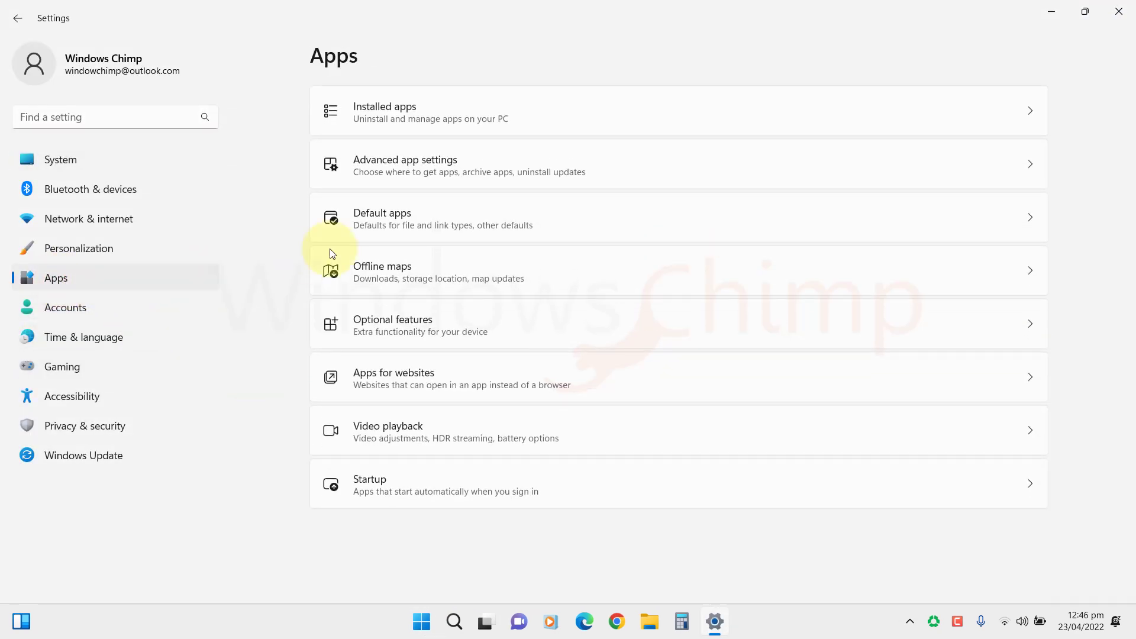
click(383, 483)
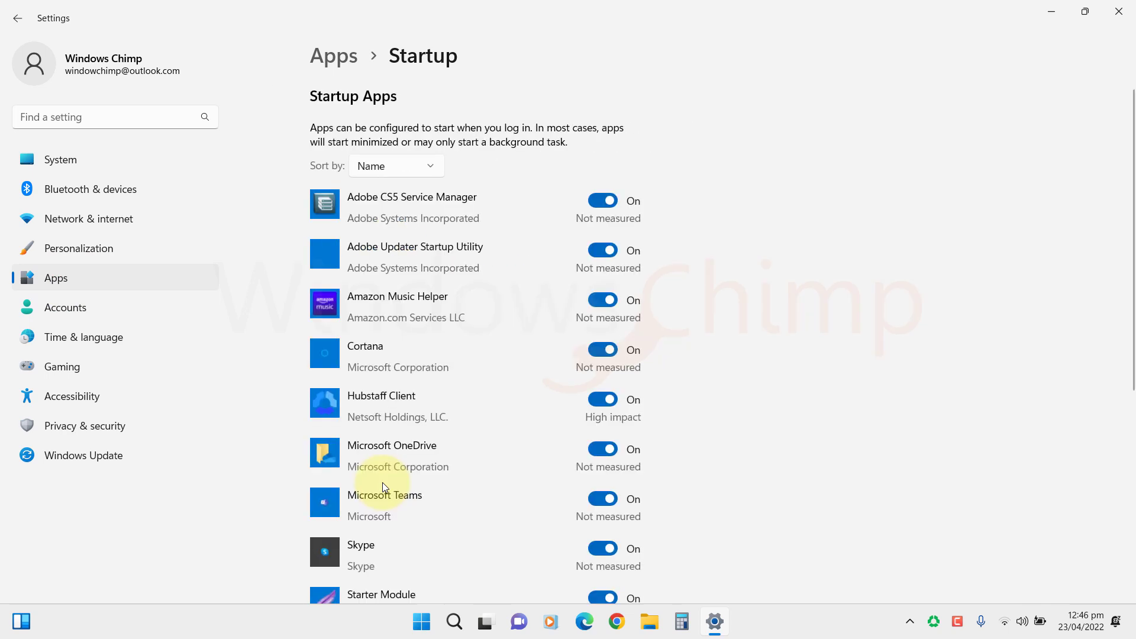
Turn off startup for Adobe CS5 Service Manager, Adobe Updater, Amazon Music Helper, Cortana and OneDrive.
click(600, 202)
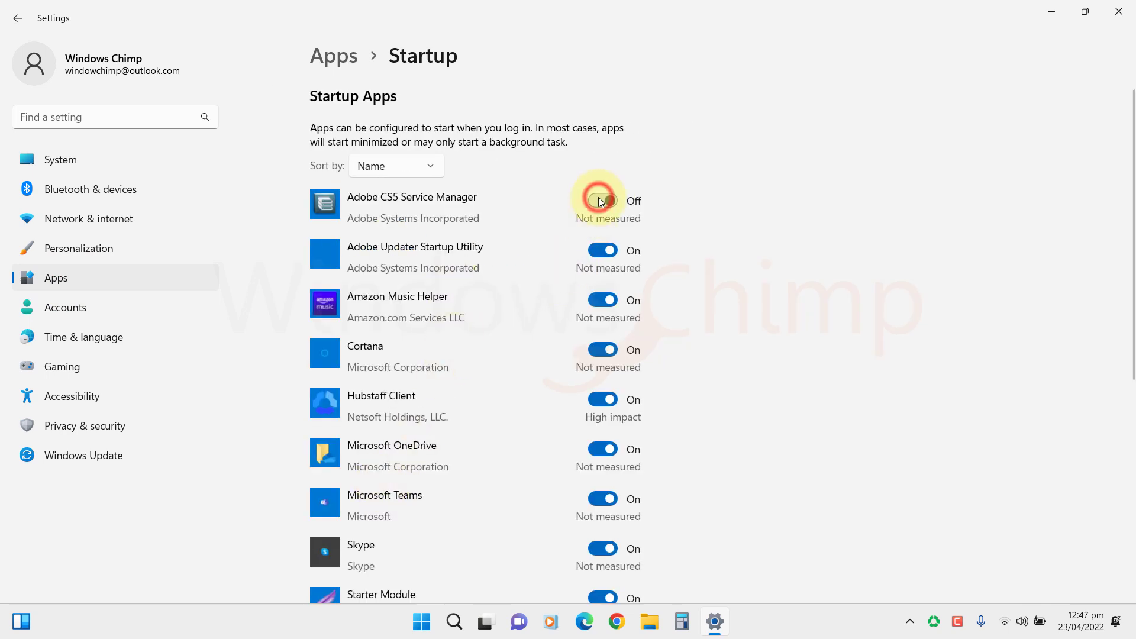
click(600, 251)
click(601, 300)
click(601, 351)
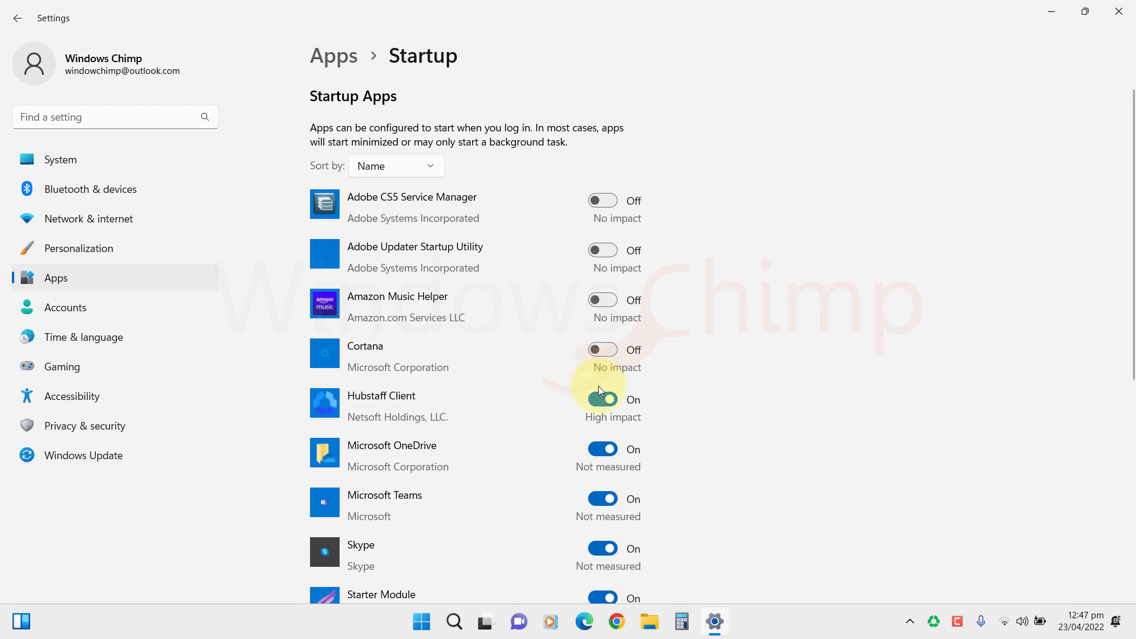
click(601, 450)
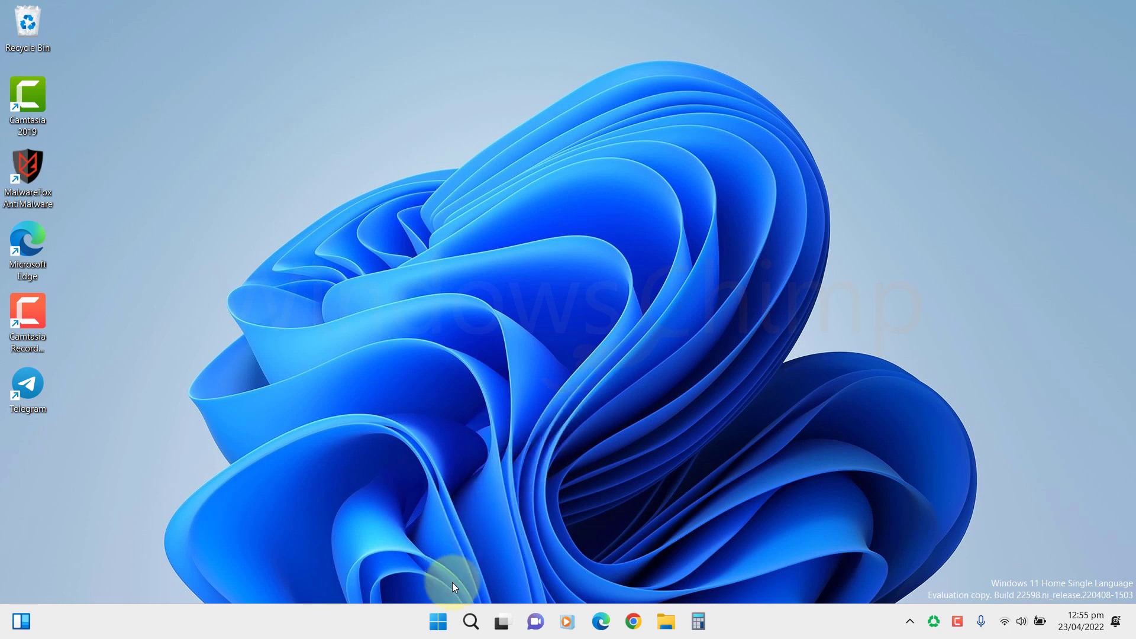
Go to the Apps > Installed apps list in Settings.
click(438, 622)
click(594, 183)
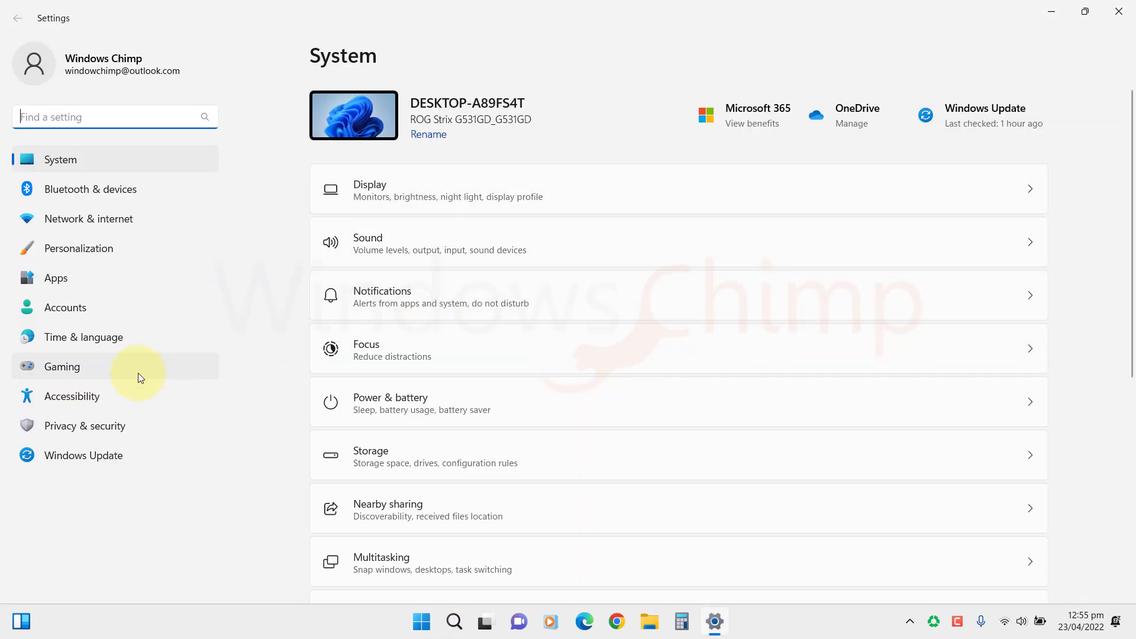
click(80, 281)
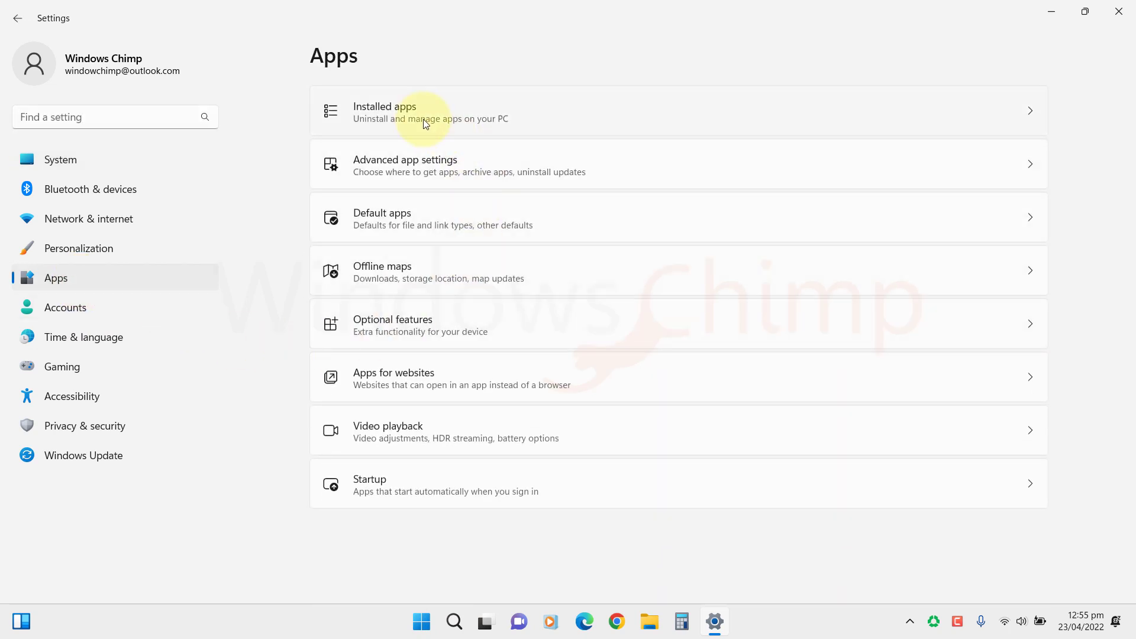
click(423, 120)
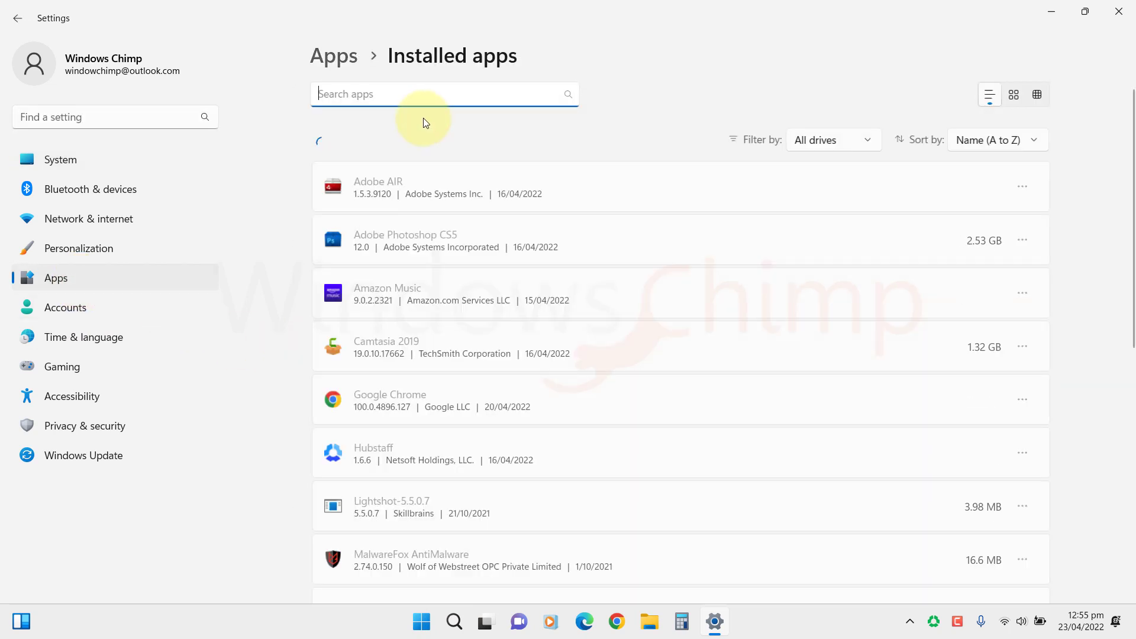
scroll(452, 325, down, 1)
scroll(453, 326, down, 2)
scroll(463, 329, down, 1)
scroll(464, 331, down, 2)
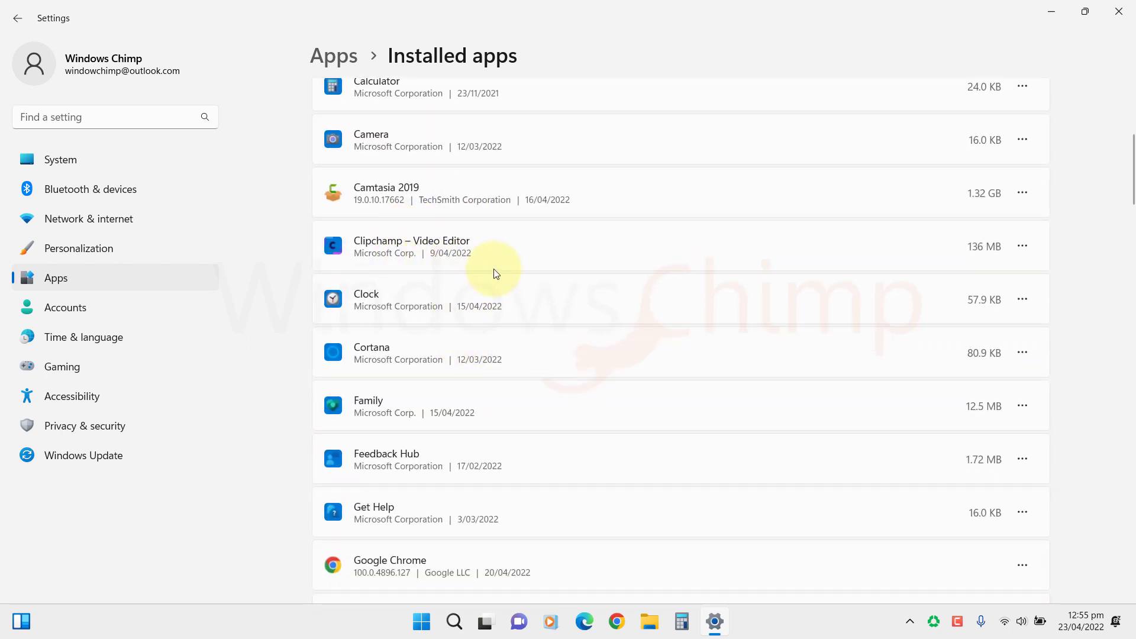
Uninstall Clipchamp – Video Editor and confirm its removal.
click(1023, 247)
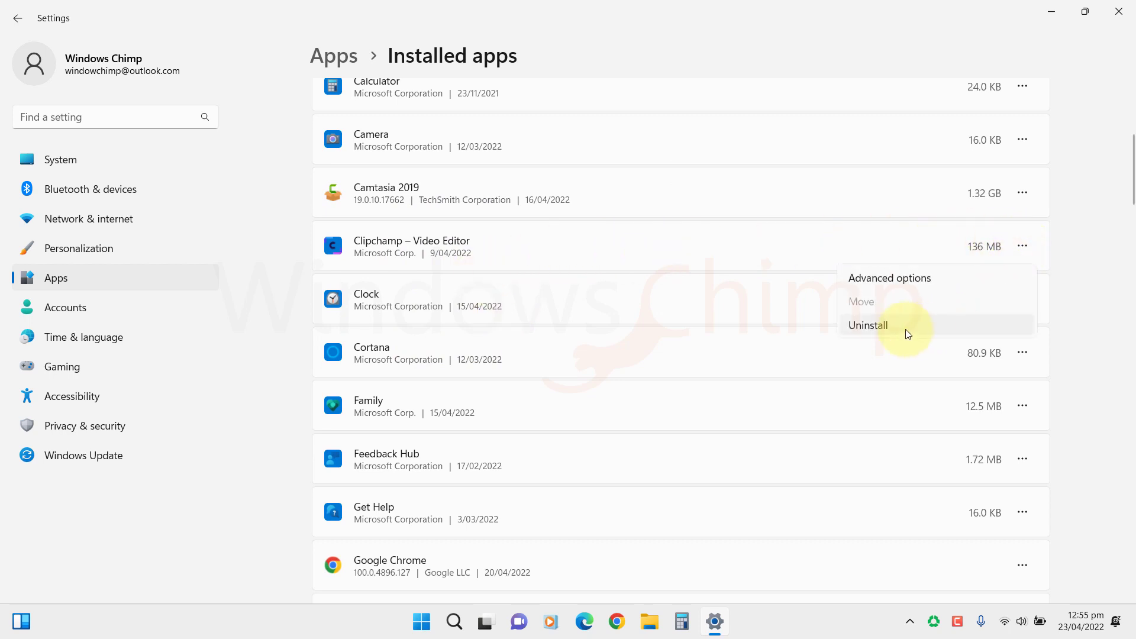
click(881, 330)
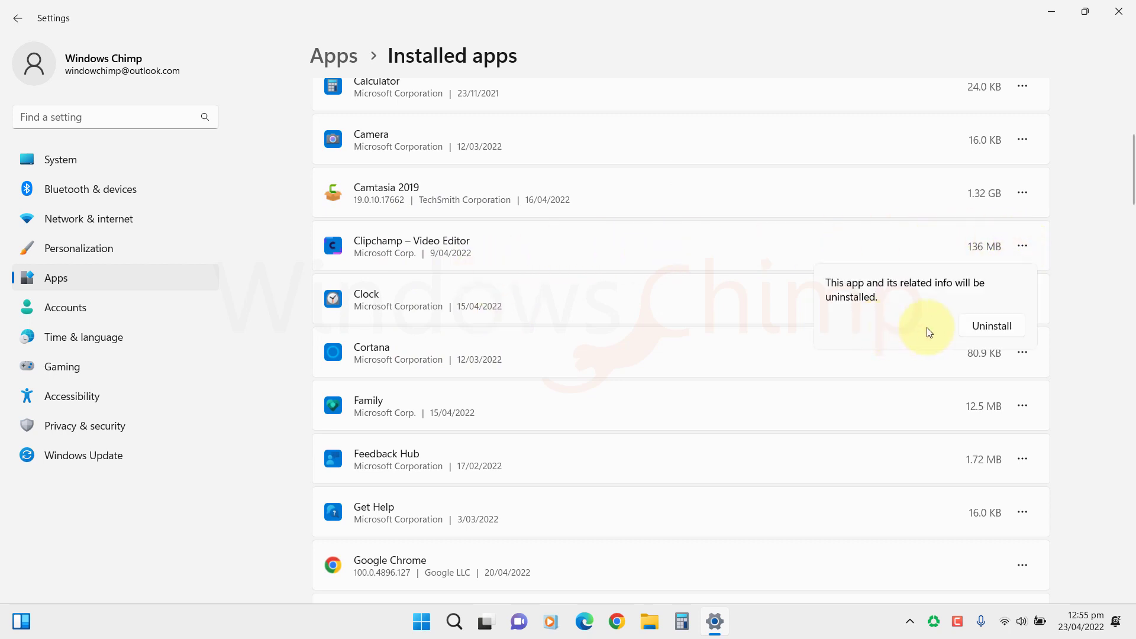
click(993, 326)
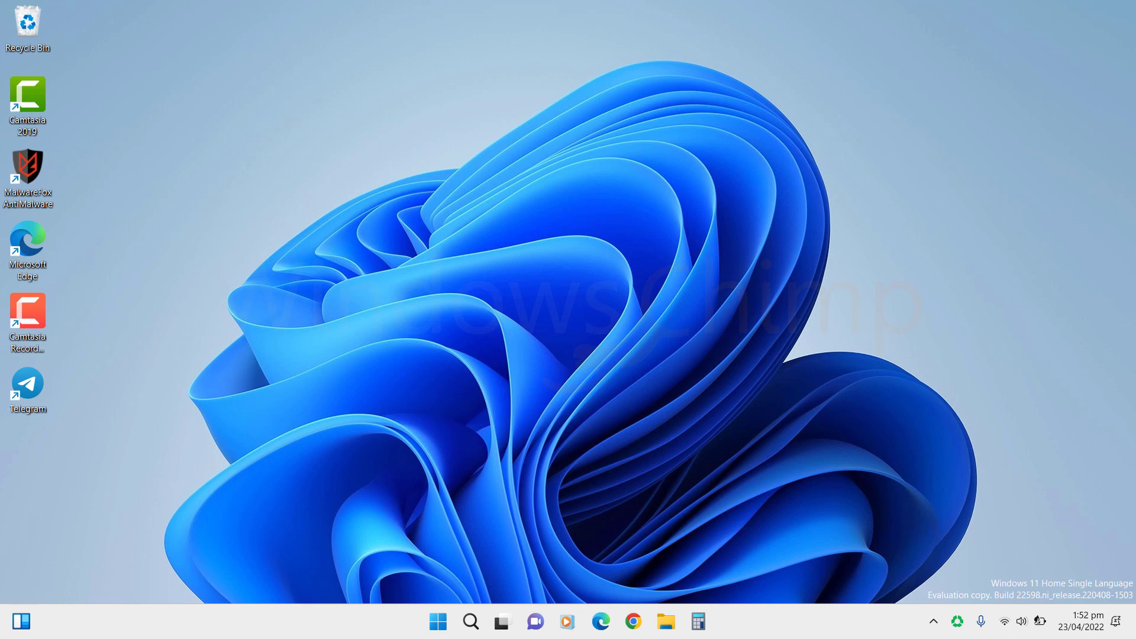
Run %temp% from the Win+R dialog to reach the Temp folder.
key(super+r)
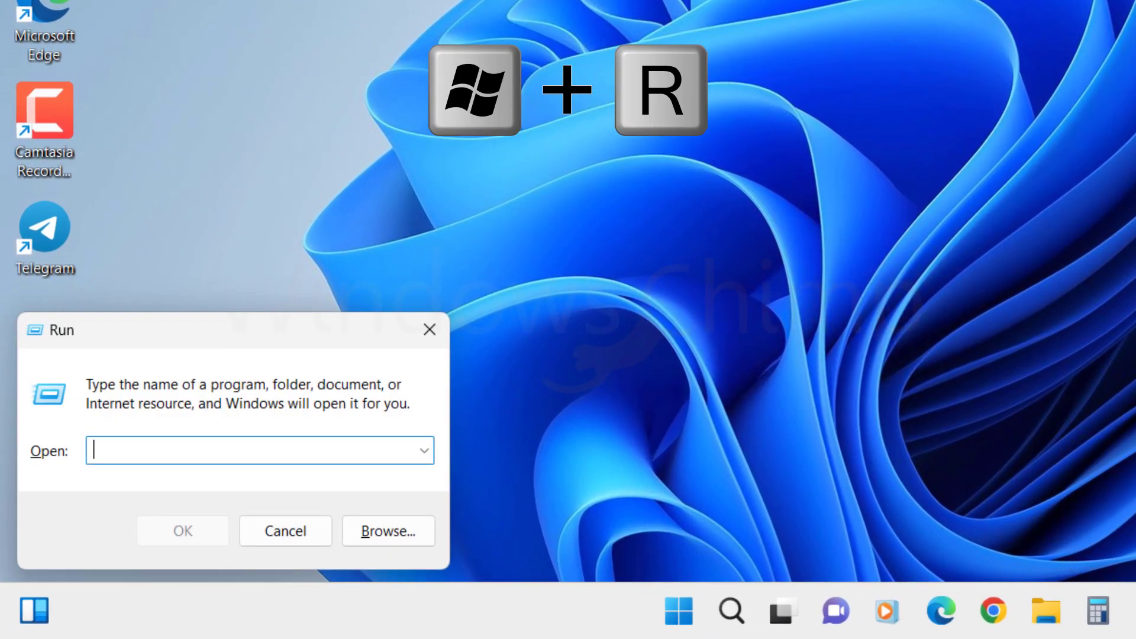
text(%)
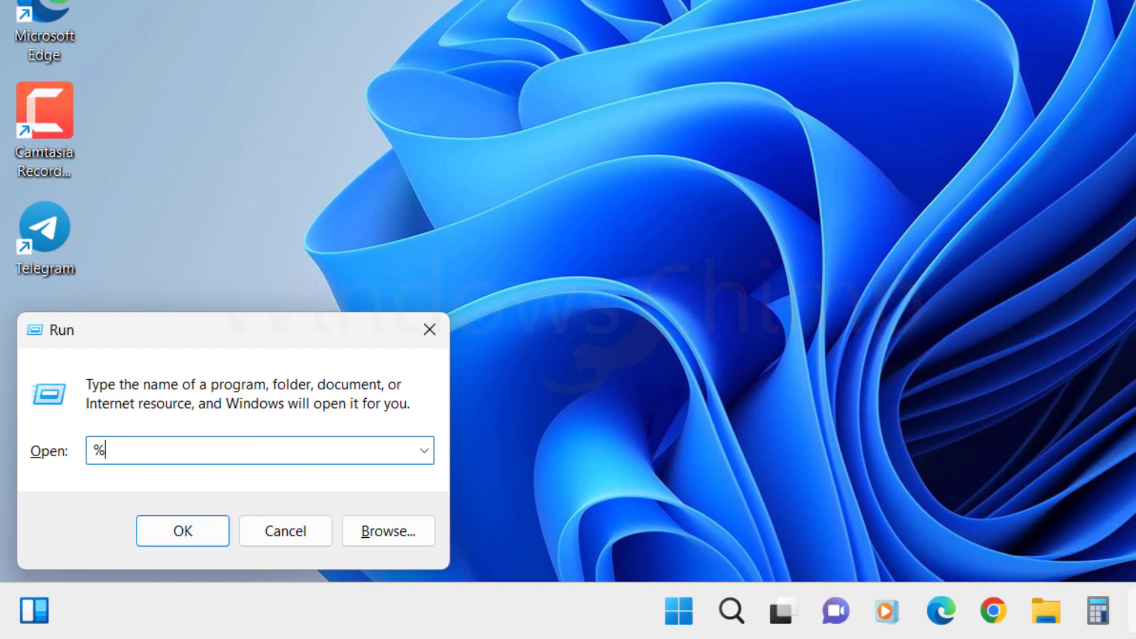
text(temp%)
key(Return)
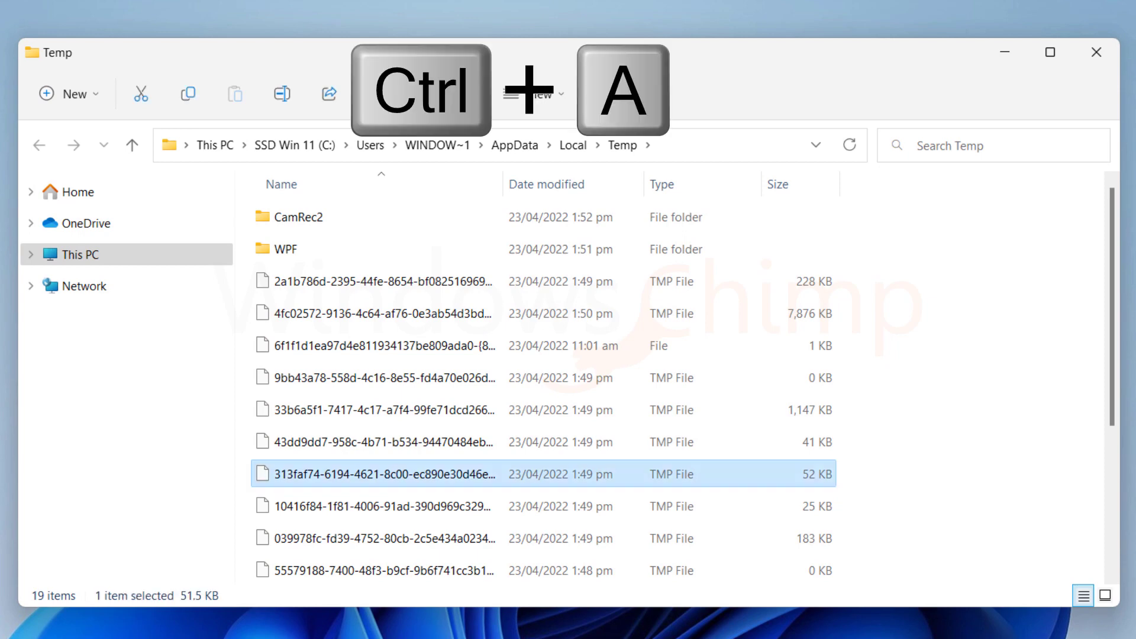
Permanently delete all 19 Temp items, skipping every in-use file for all items.
key(ctrl+a)
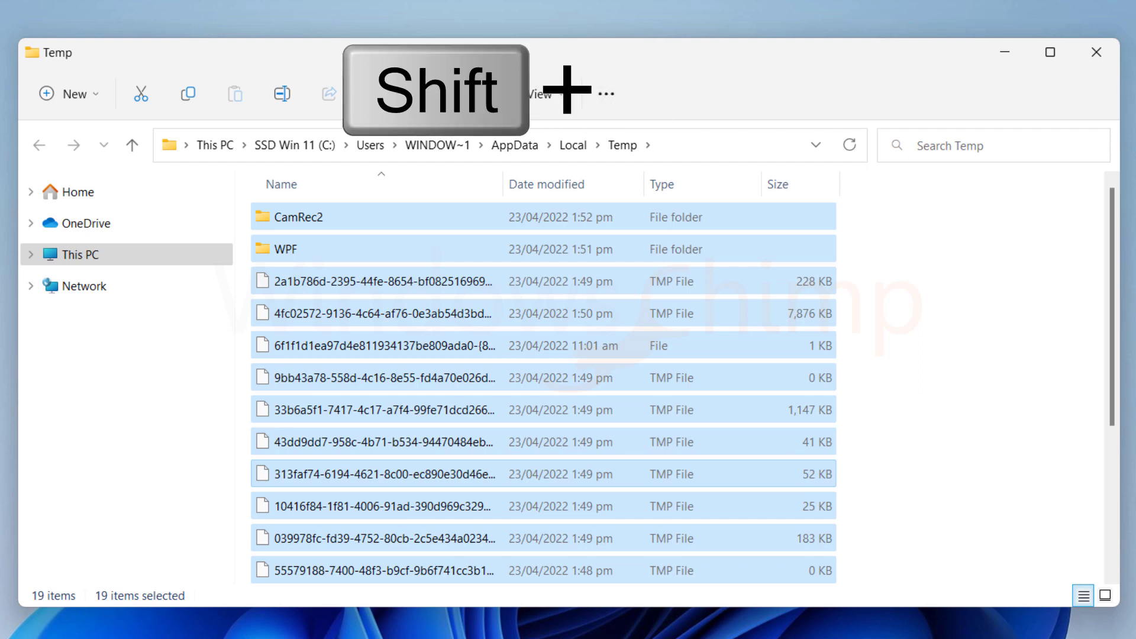
key(shift+Delete)
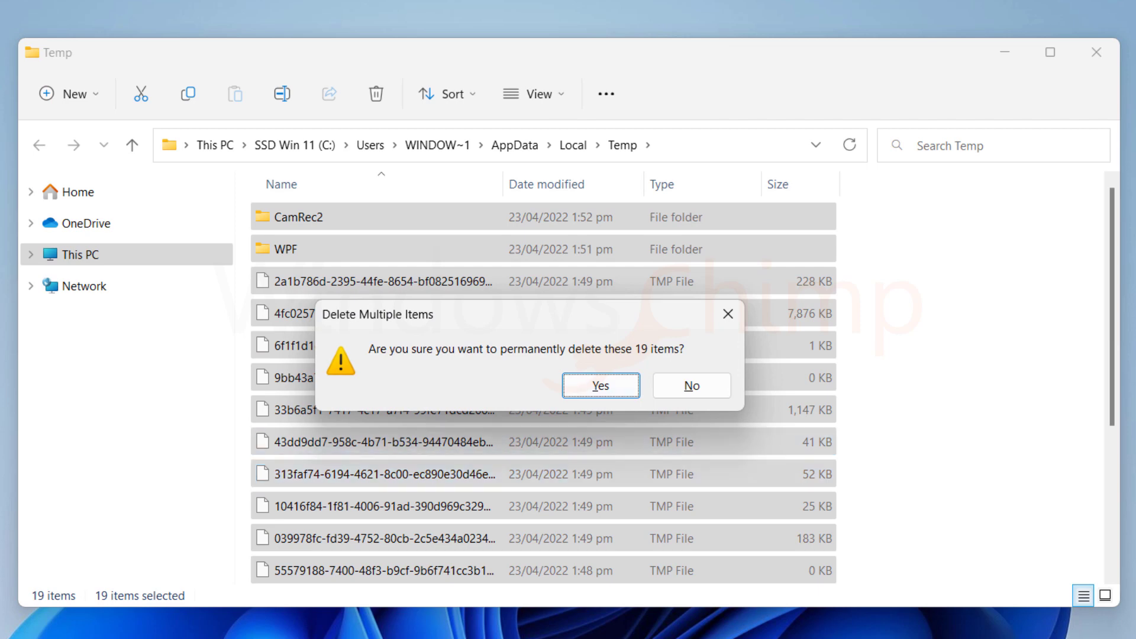
key(Return)
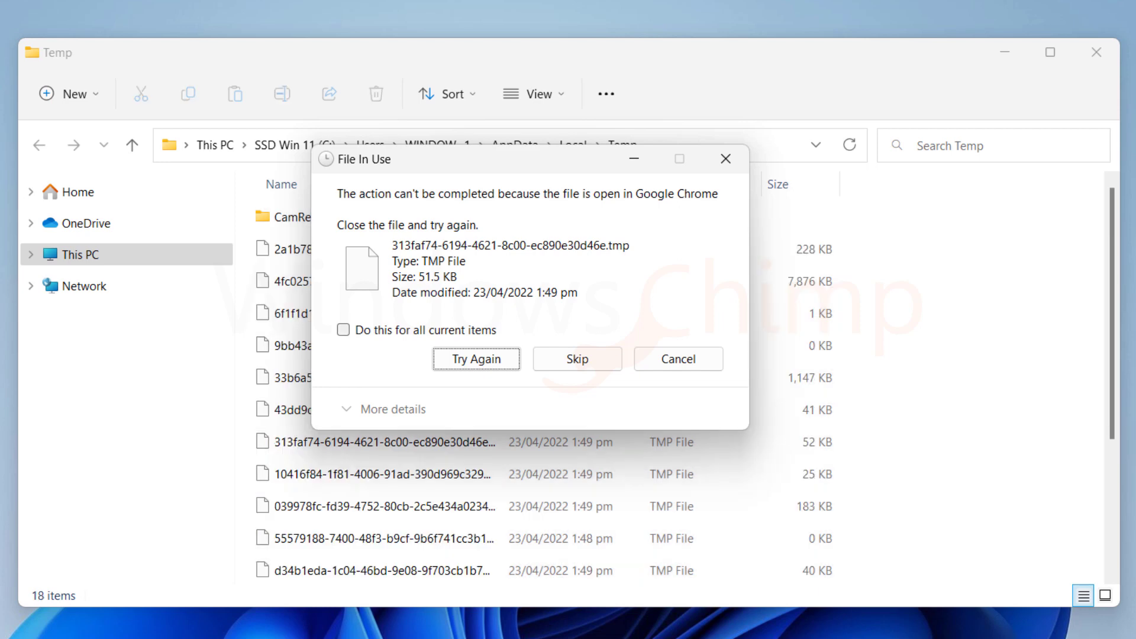
key(Return)
key(alt+d)
key(alt+s)
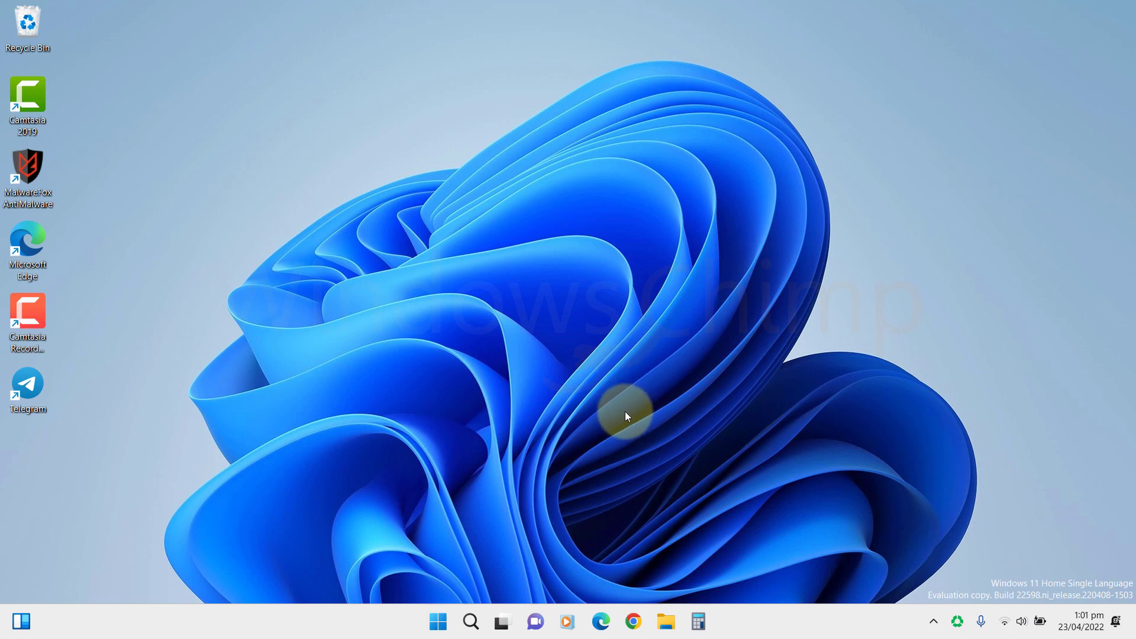
Go to Gaming > Game Mode in Settings, with Game Mode switched on.
click(445, 613)
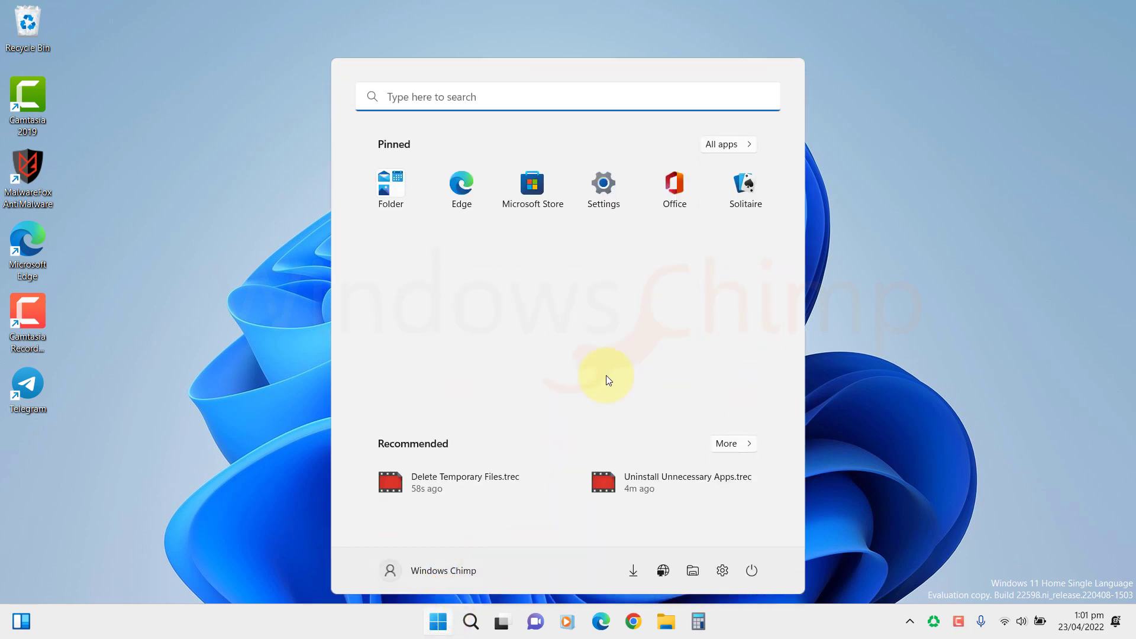
click(614, 199)
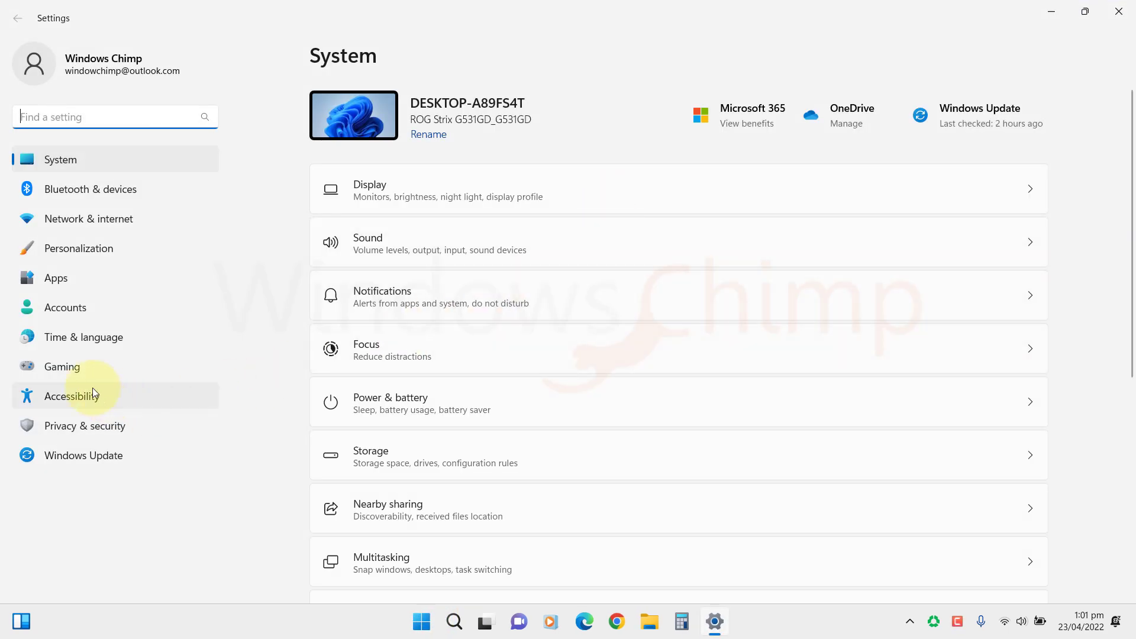
click(74, 363)
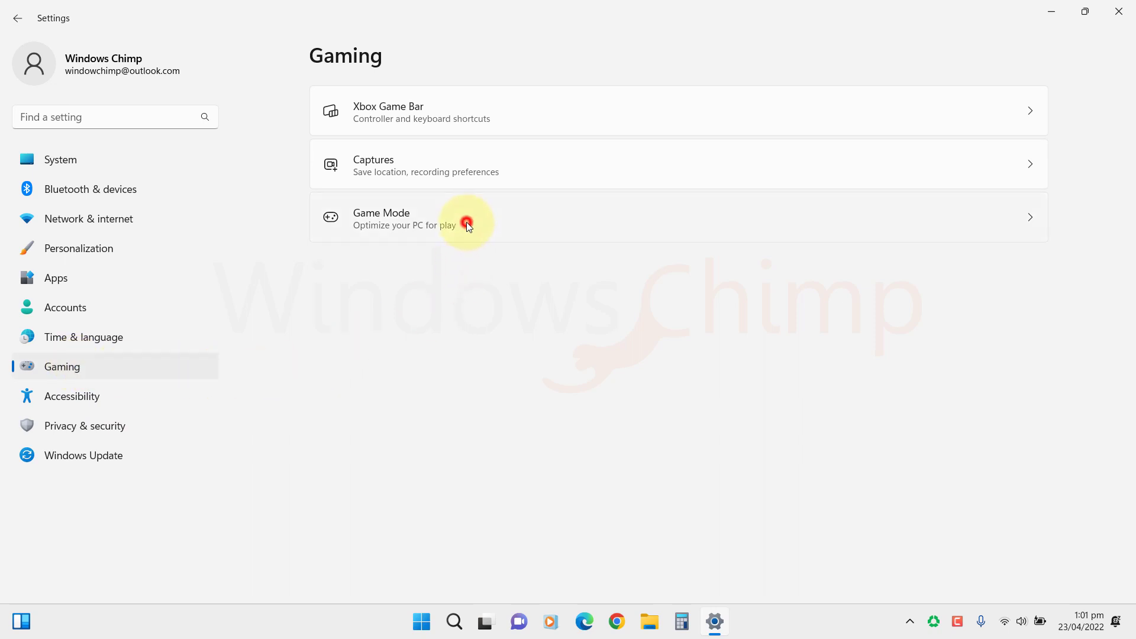
click(466, 222)
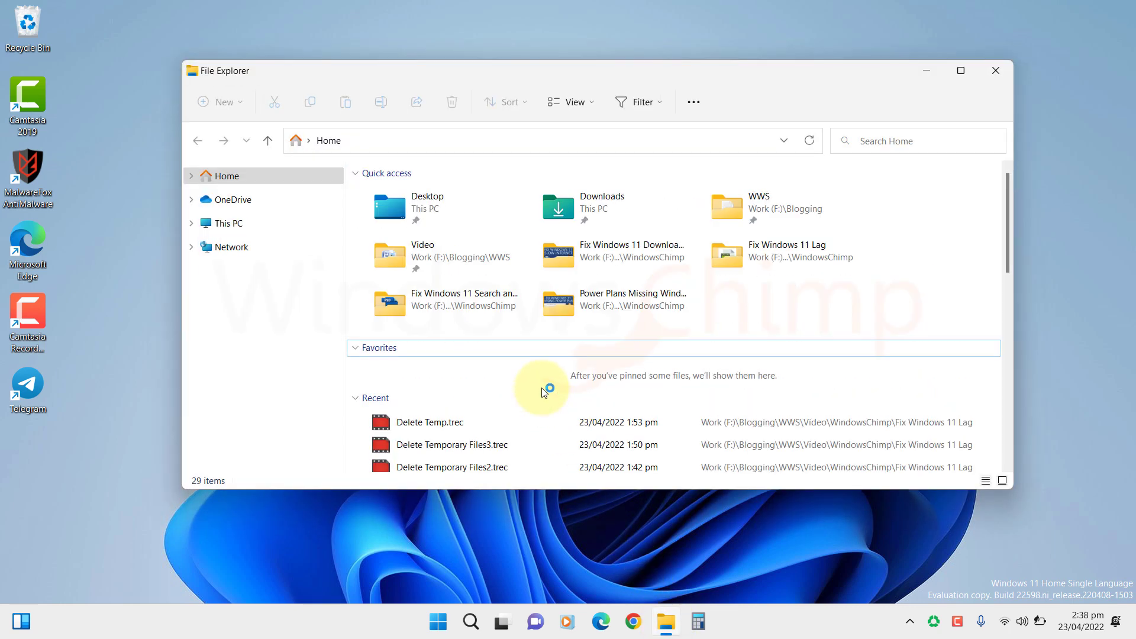
Check the SSD Win 11 (C:) drive's Properties in This PC, then cancel.
click(255, 222)
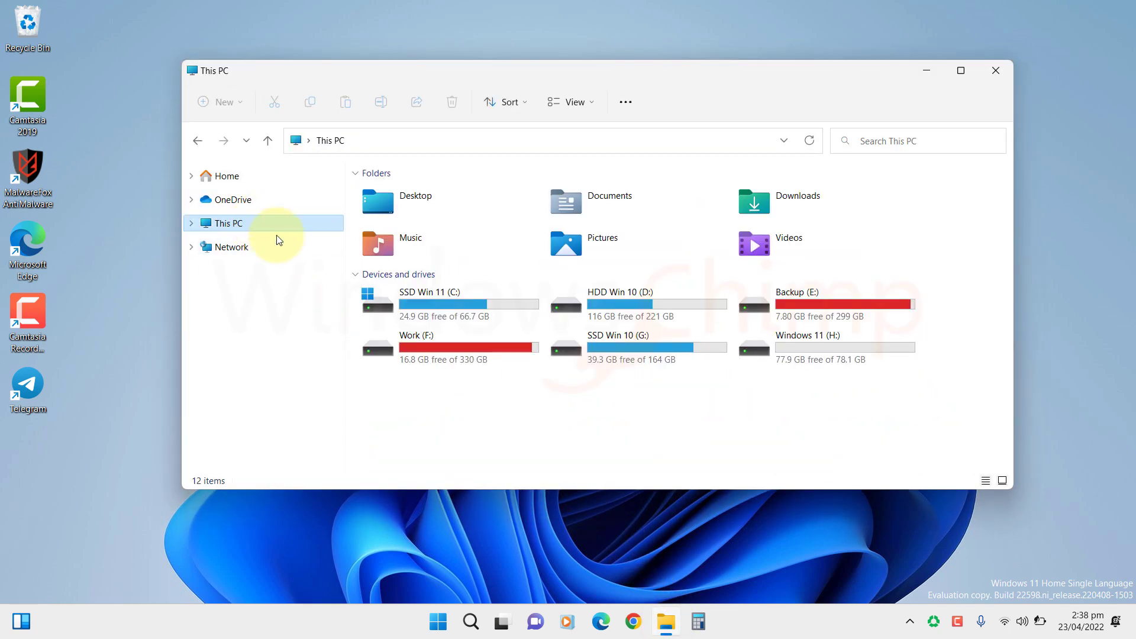
click(466, 313)
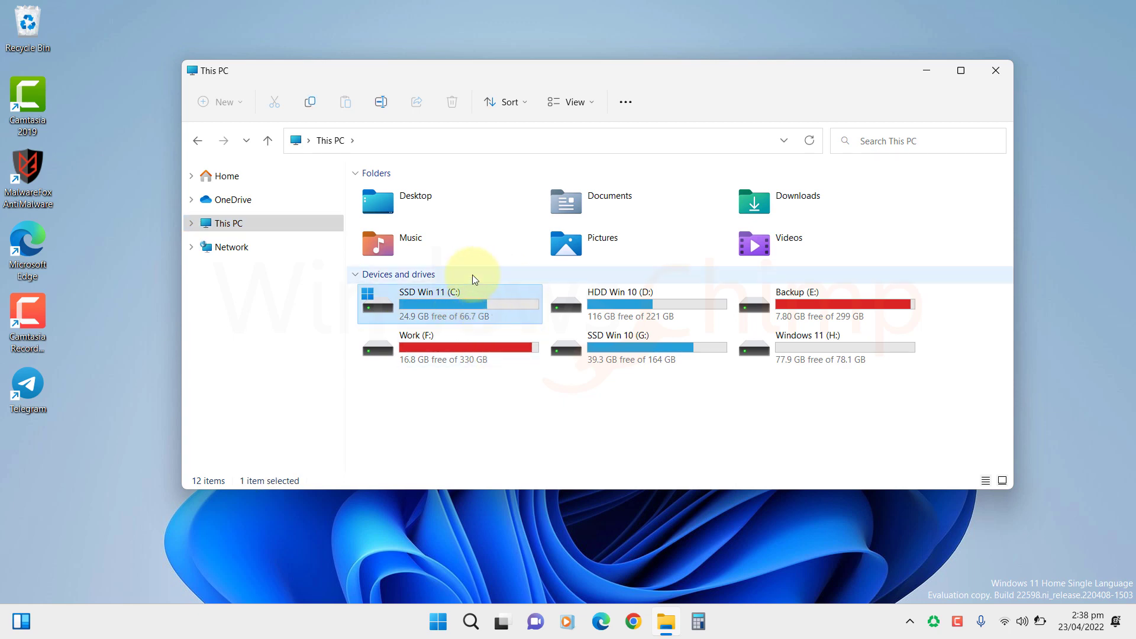
right_click(477, 306)
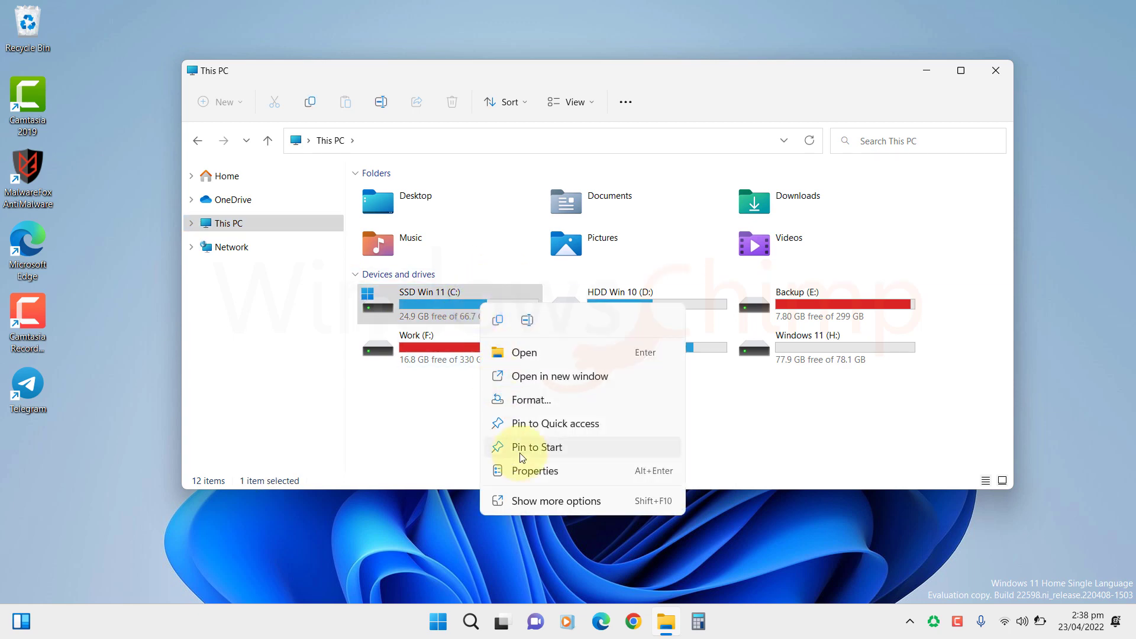
click(521, 477)
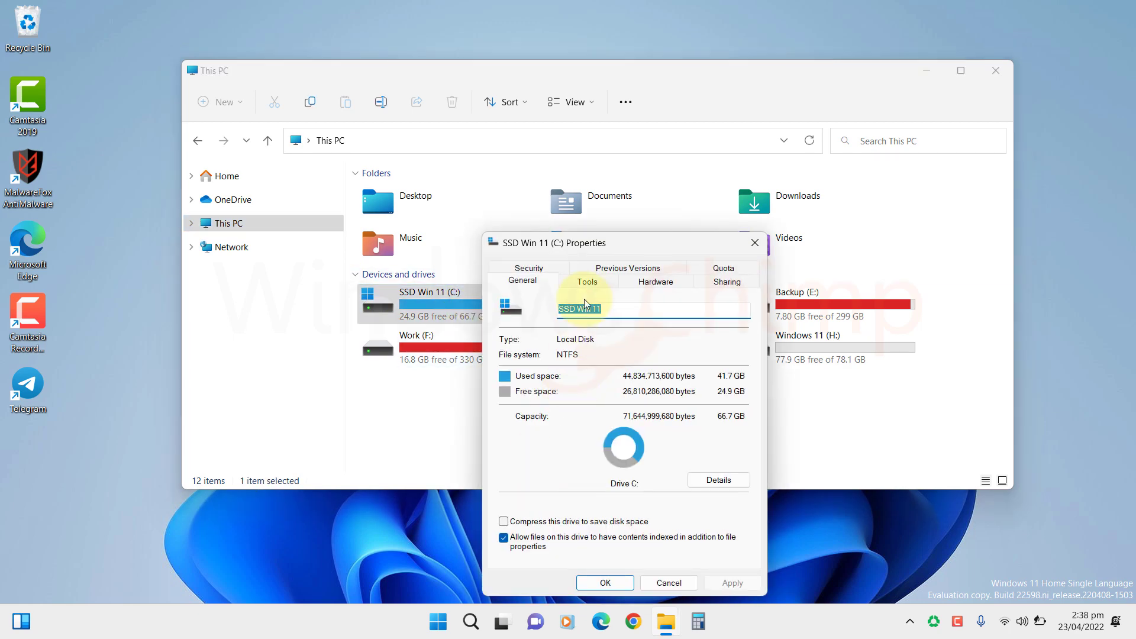
drag(596, 243, 569, 155)
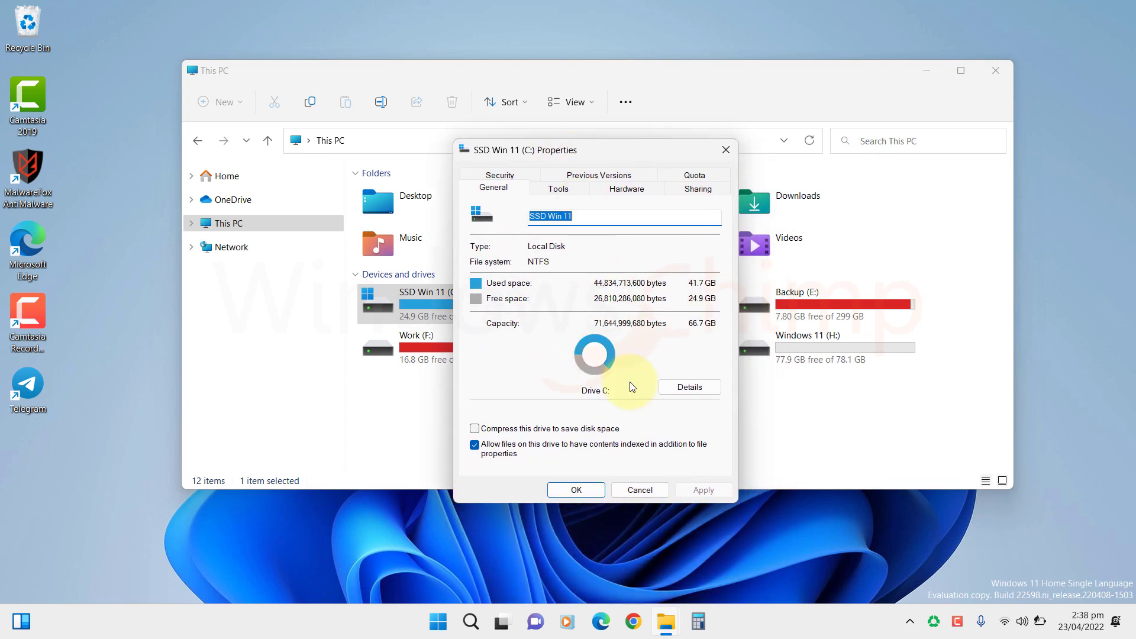
click(651, 492)
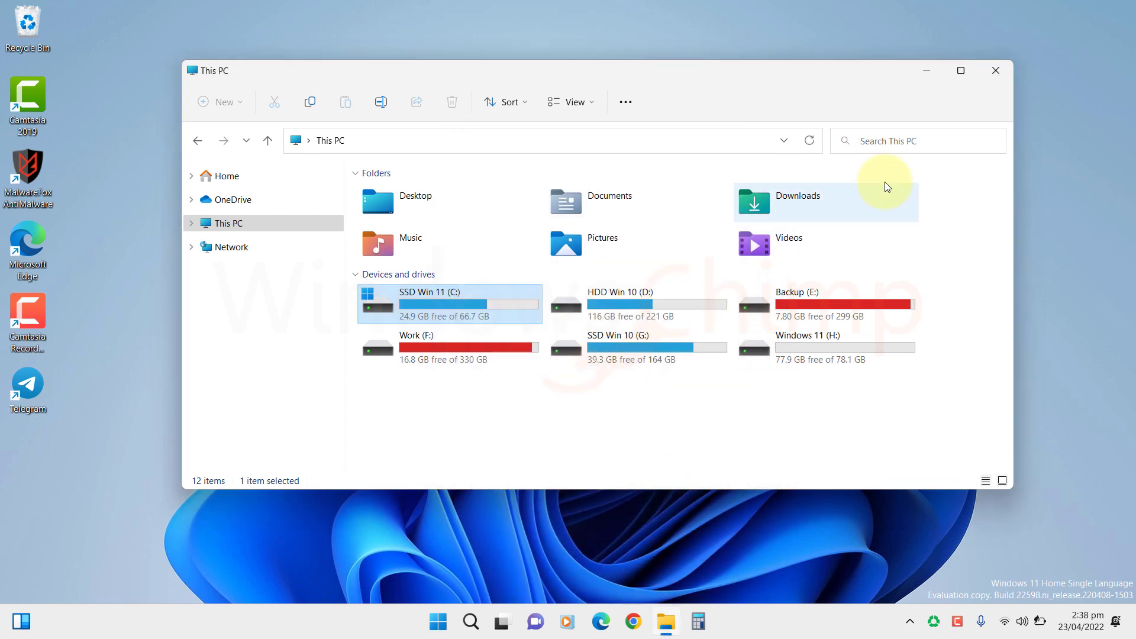
Close File Explorer and launch Settings from Start.
click(992, 71)
click(438, 622)
click(602, 187)
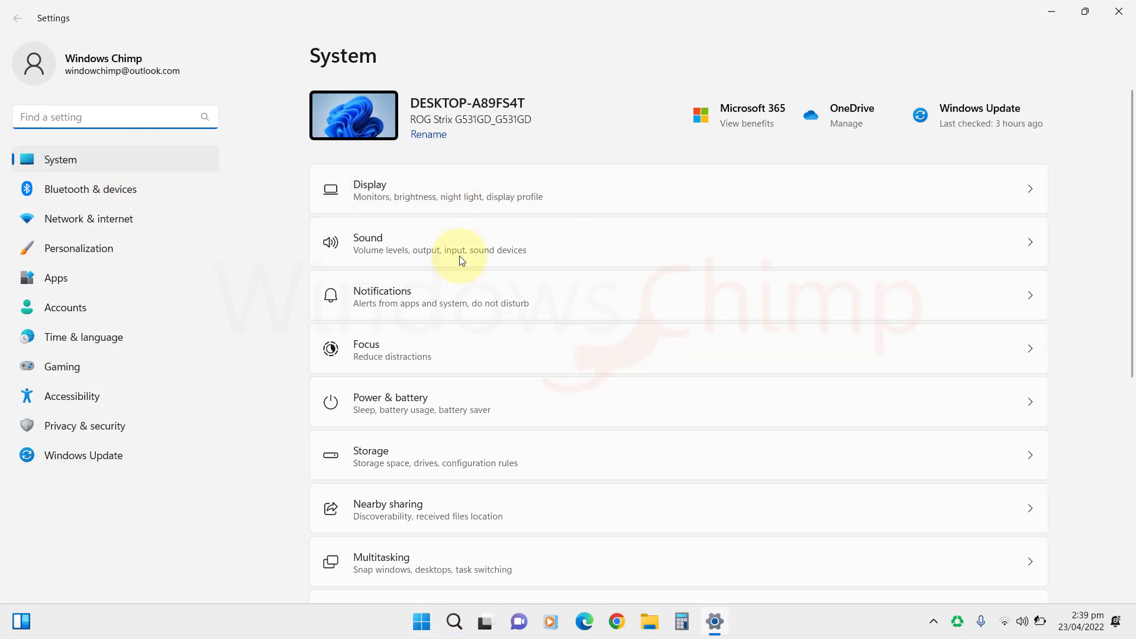
scroll(444, 409, down, 2)
Go from System > Storage to the C: drive's Temporary files list.
click(414, 389)
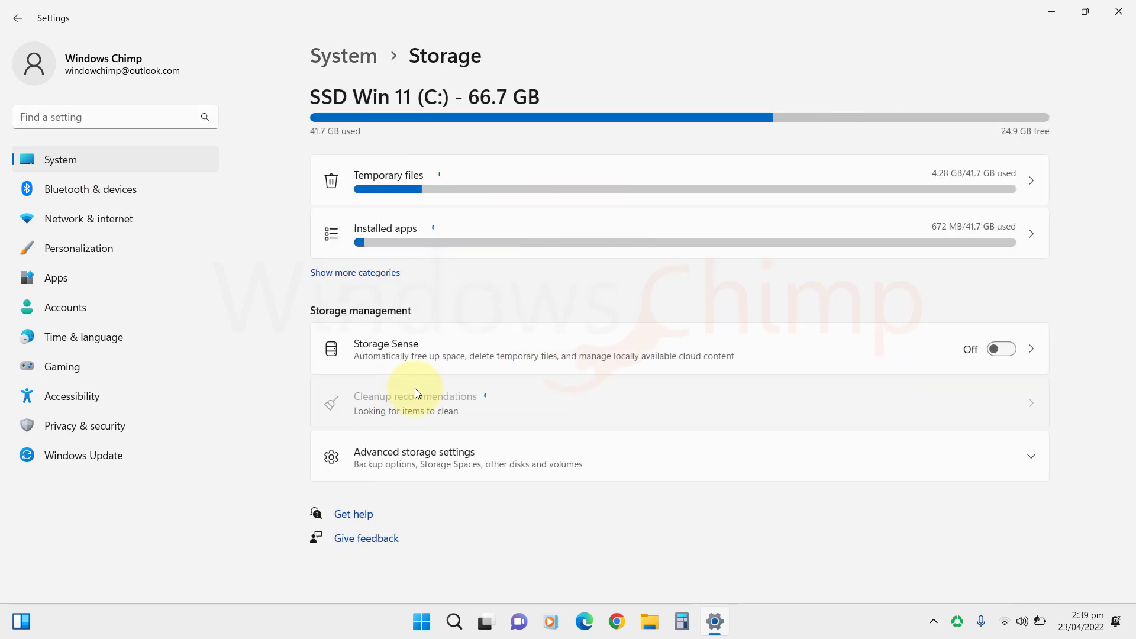
click(377, 272)
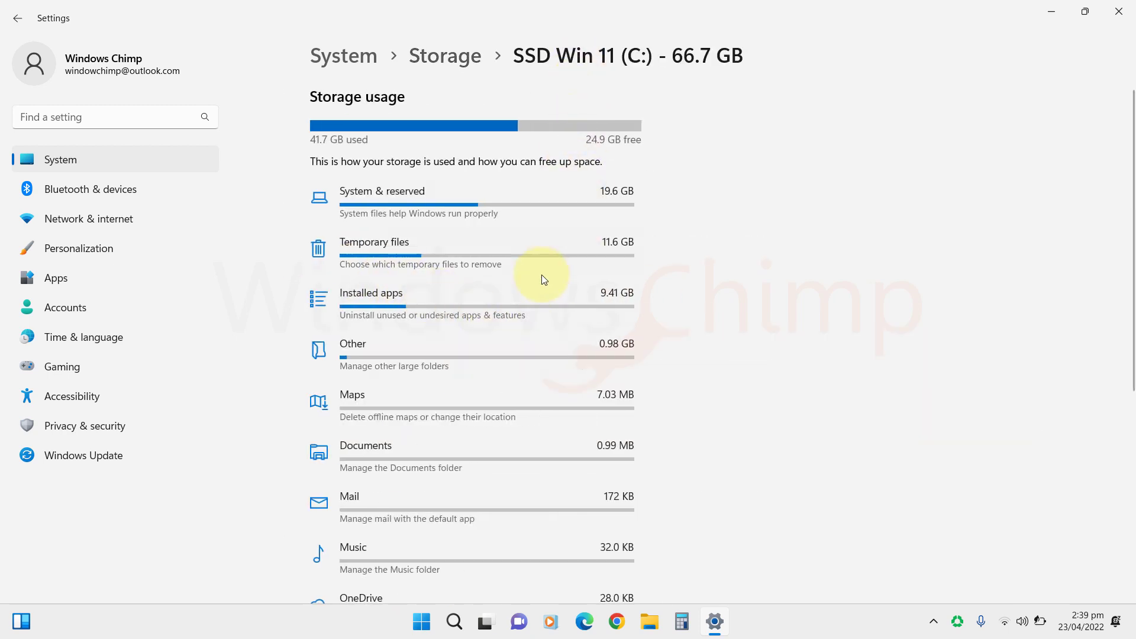
scroll(481, 479, down, 3)
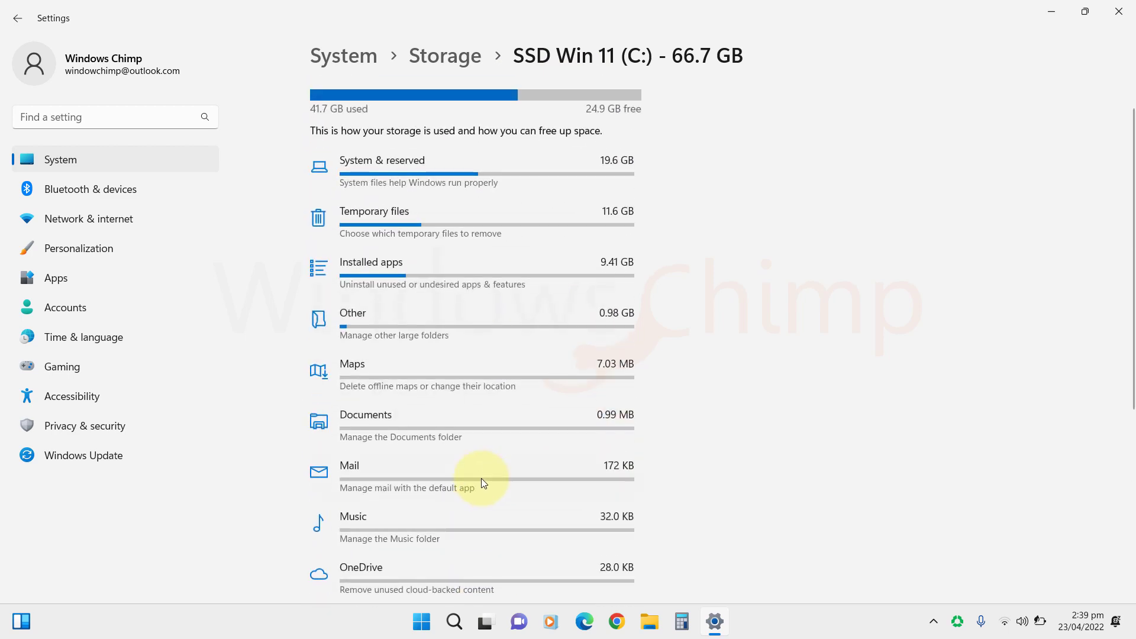
scroll(481, 483, up, 1)
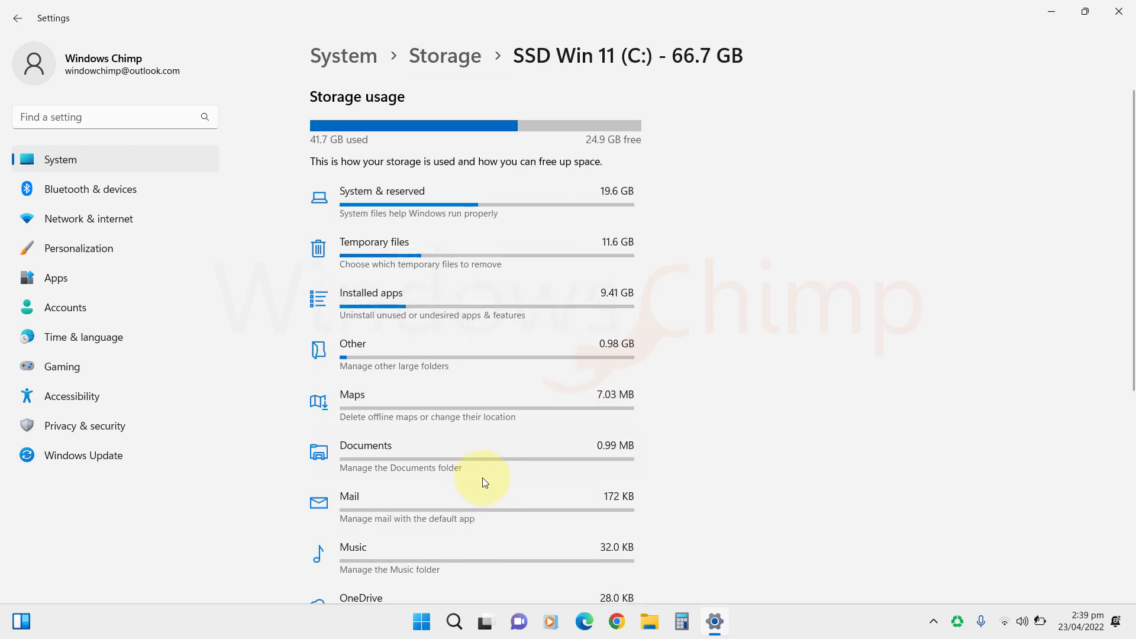
click(436, 258)
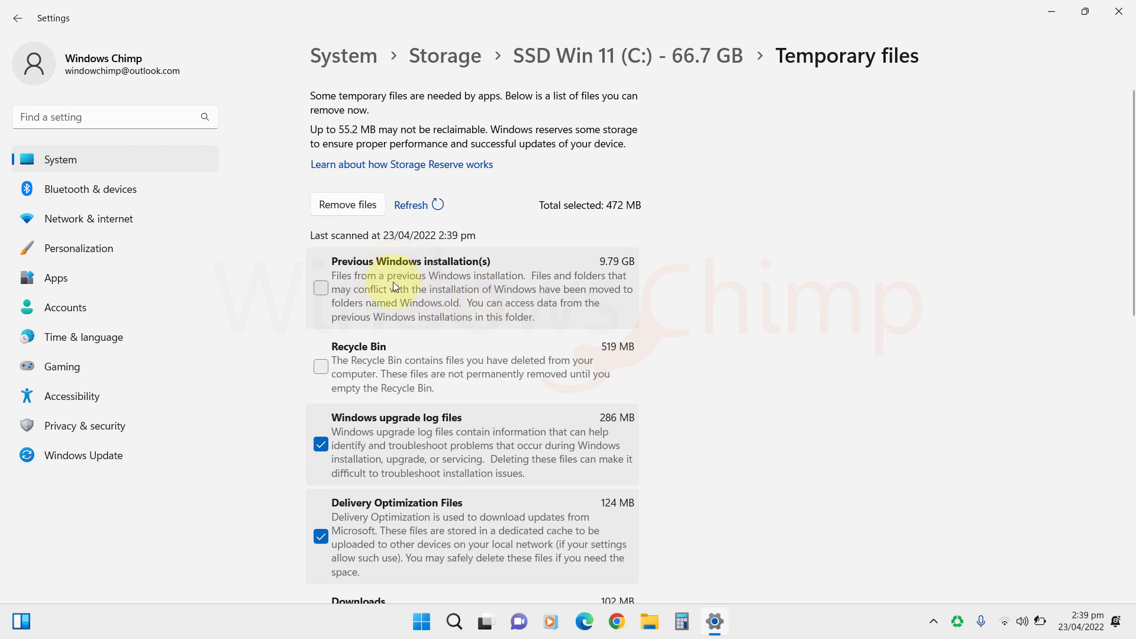
scroll(395, 313, down, 2)
scroll(396, 365, down, 1)
scroll(398, 397, down, 1)
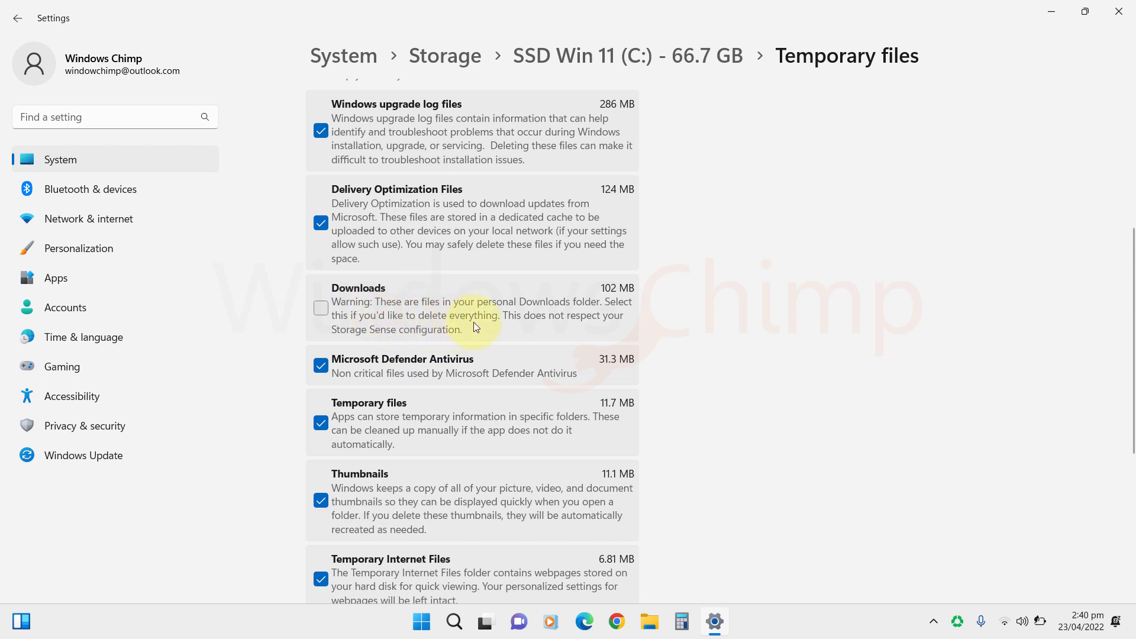
scroll(474, 318, down, 1)
scroll(429, 340, down, 1)
scroll(402, 405, down, 2)
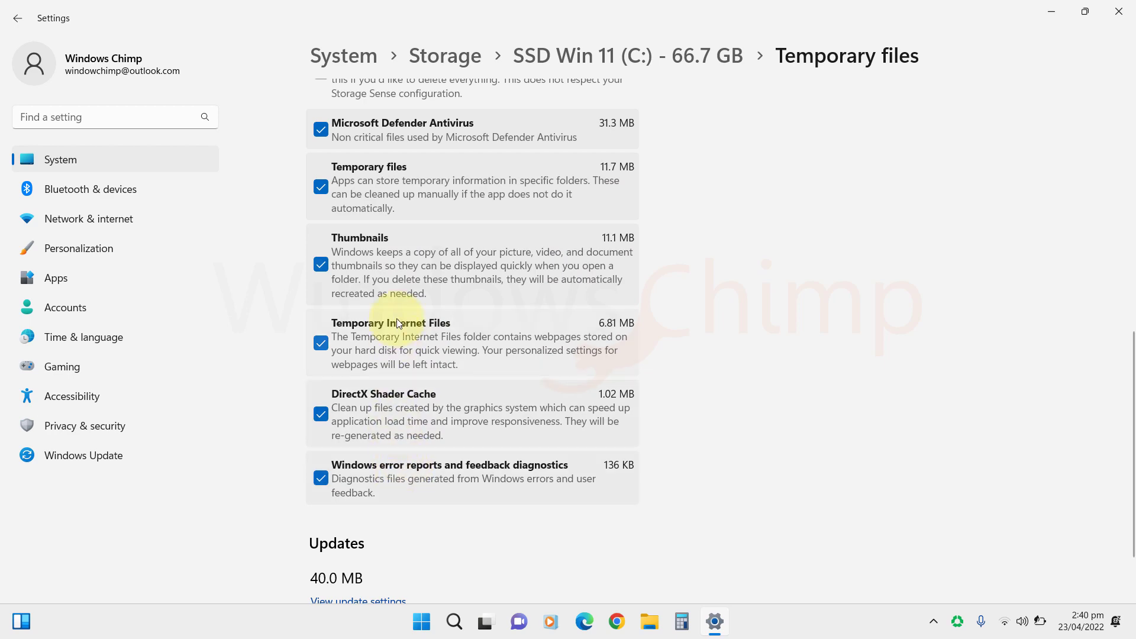
scroll(397, 322, up, 1)
scroll(397, 321, up, 1)
scroll(397, 321, up, 2)
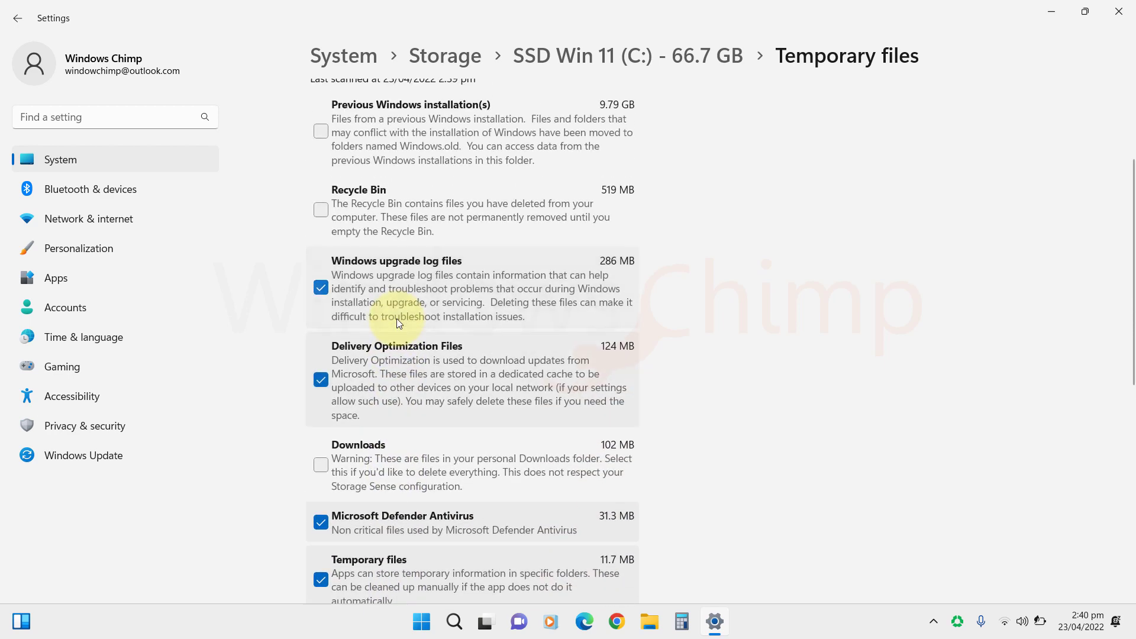
scroll(396, 319, up, 1)
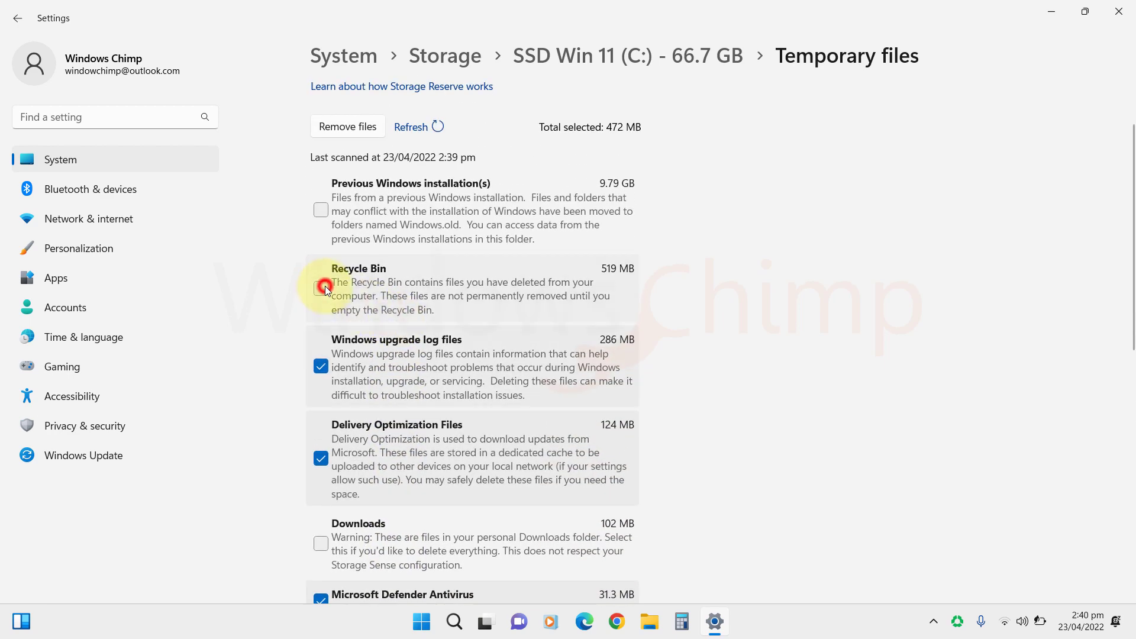
scroll(448, 280, up, 1)
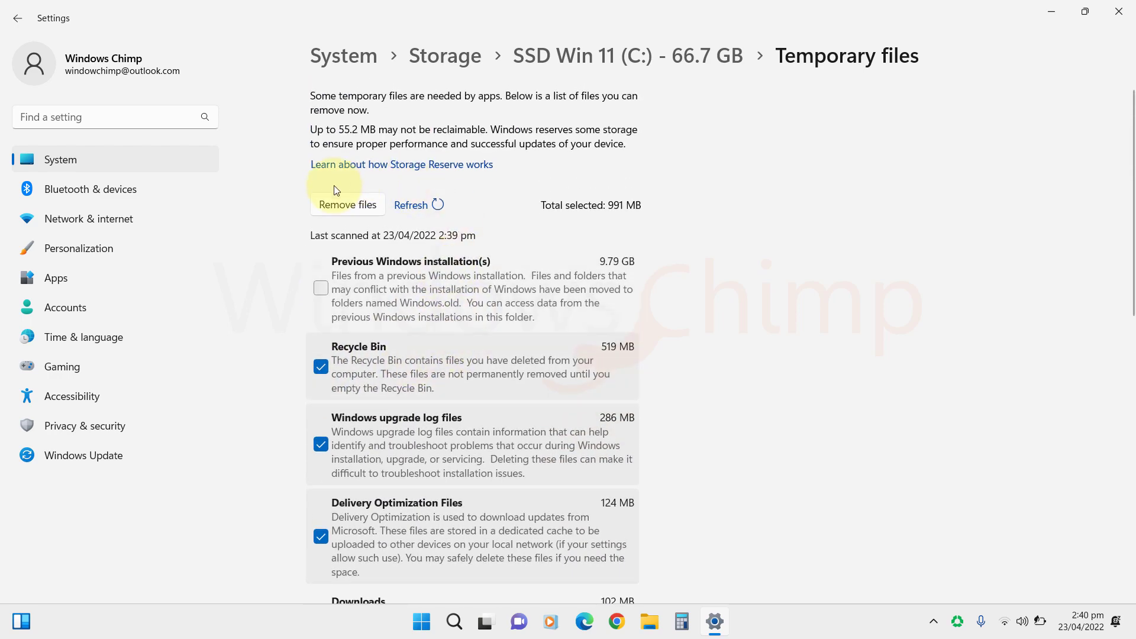
Remove the 991 MB of selected temporary files and confirm the permanent deletion.
click(348, 205)
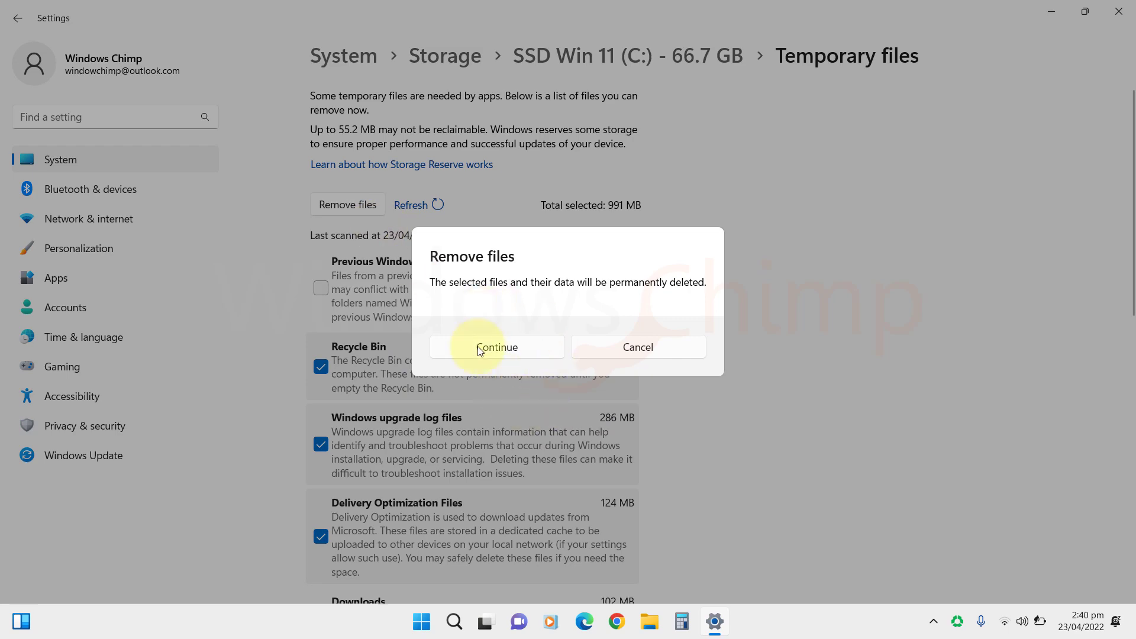
click(497, 347)
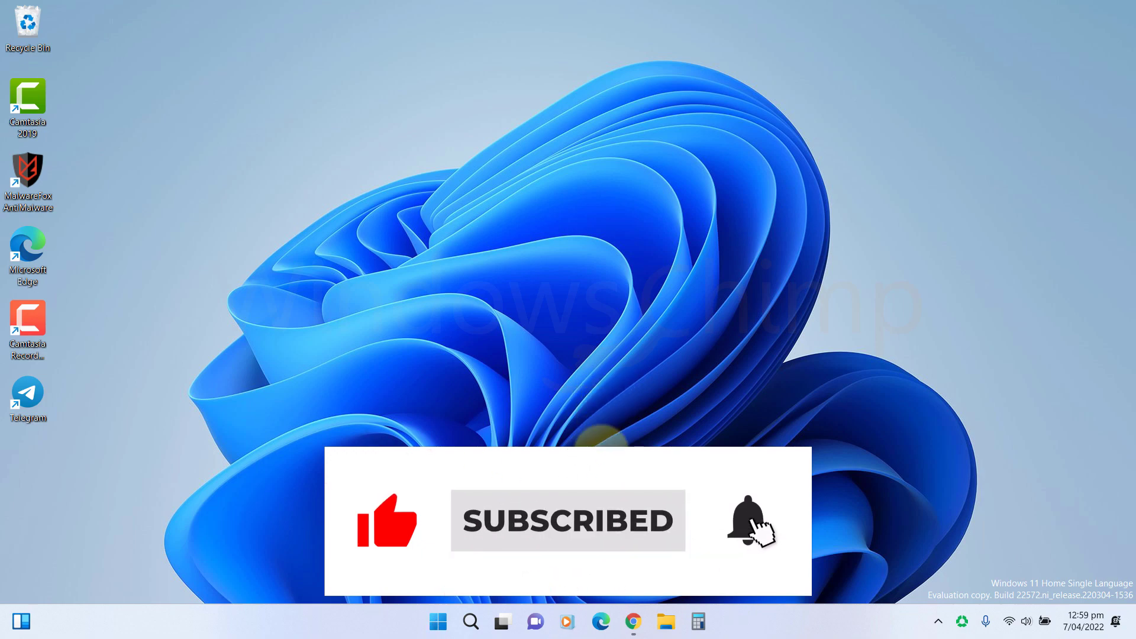
View the NVIDIA GeForce Drivers page in Chrome, then the AMD Drivers and Support tab.
click(632, 622)
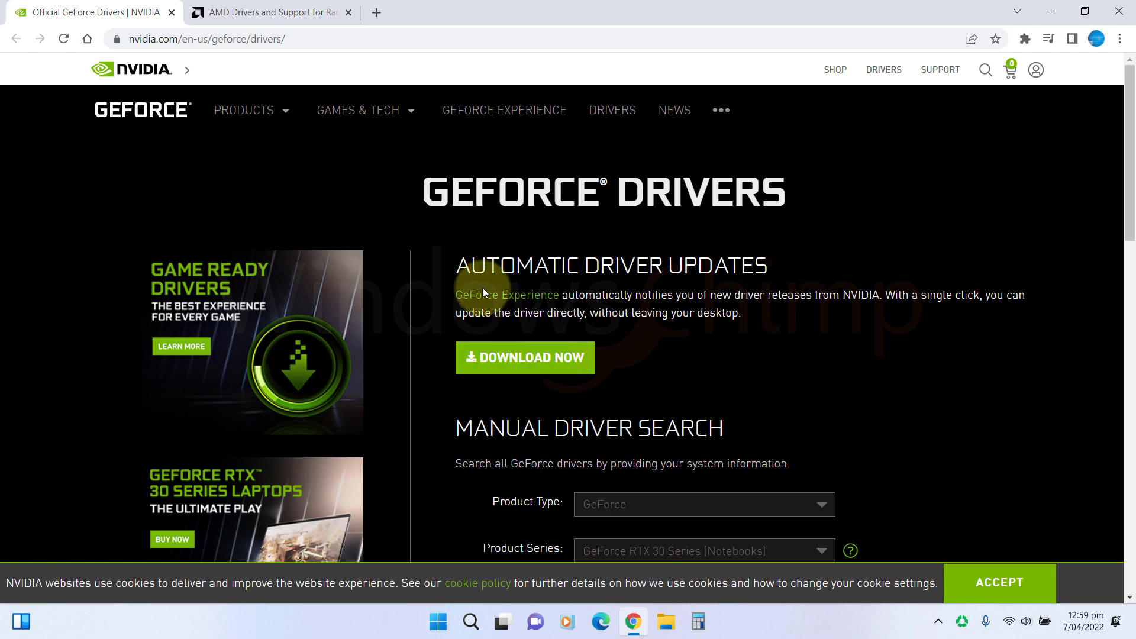
click(304, 17)
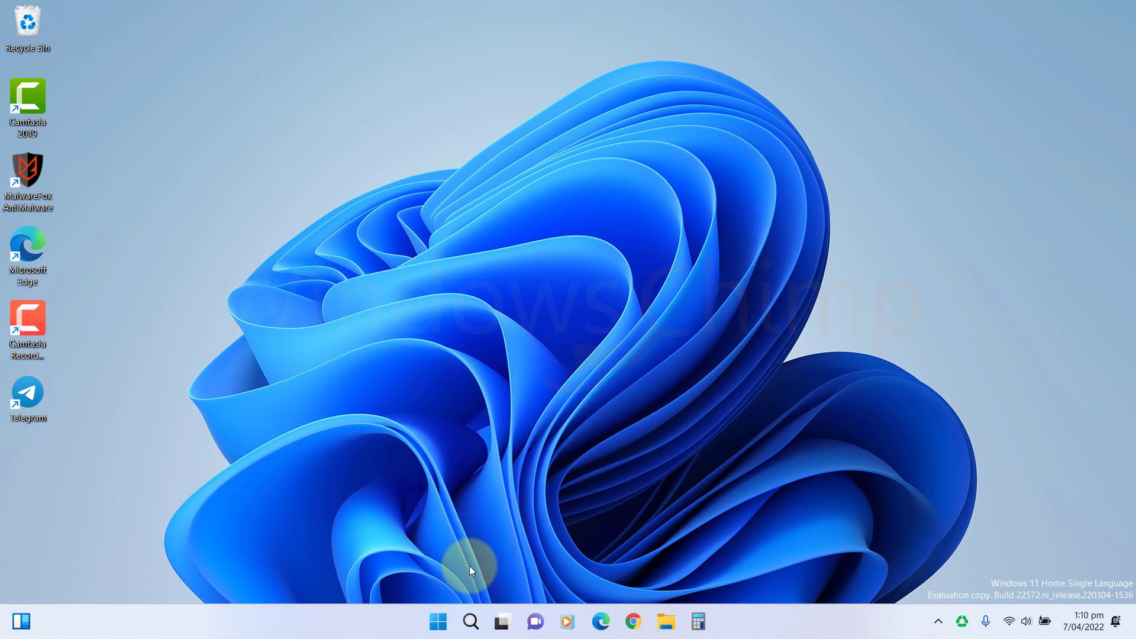
Search 'edit power plan' and go up to Power Options to list Balanced, High performance and Power saver.
click(468, 625)
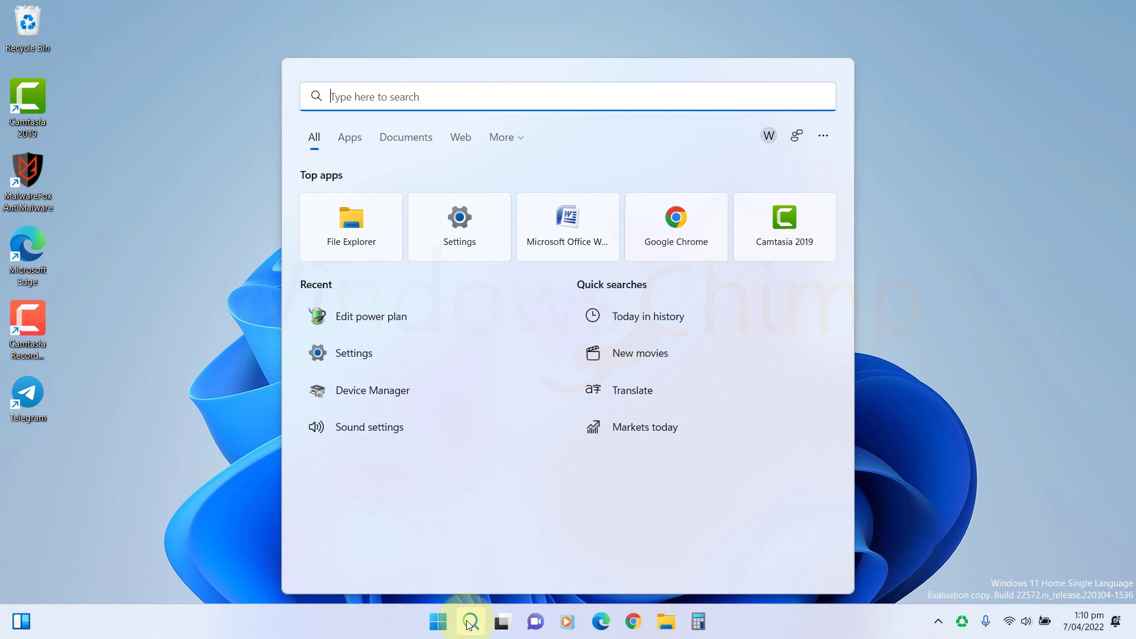
text(edit power plan)
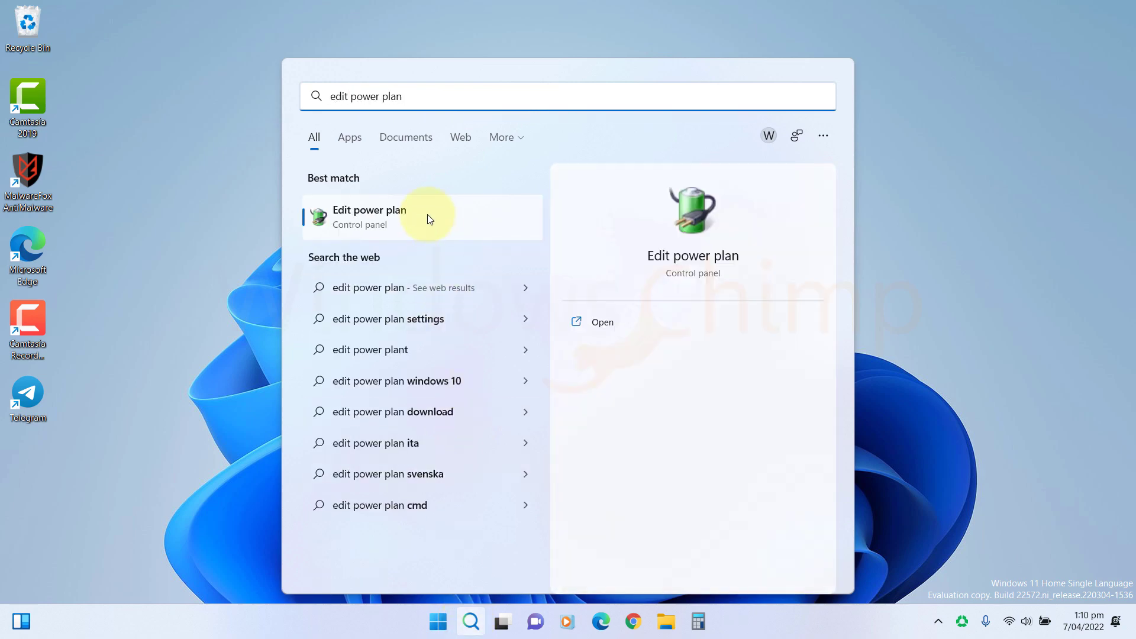
click(427, 214)
click(333, 37)
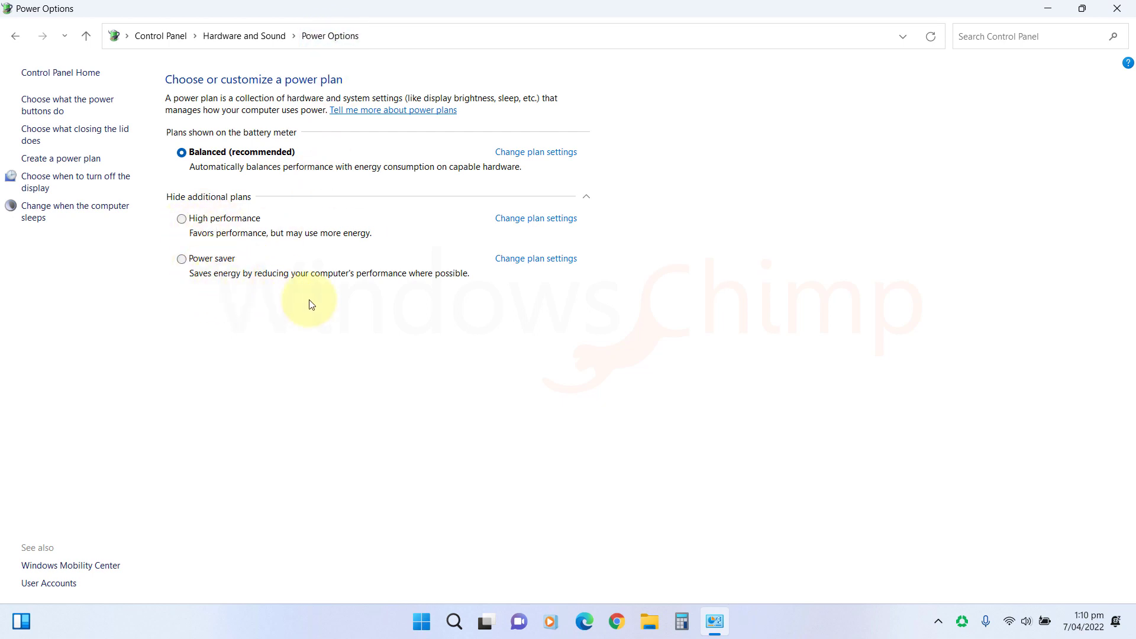
In an administrator Command Prompt, run powercfg -duplicatescheme to add the Ultimate Performance plan.
click(420, 621)
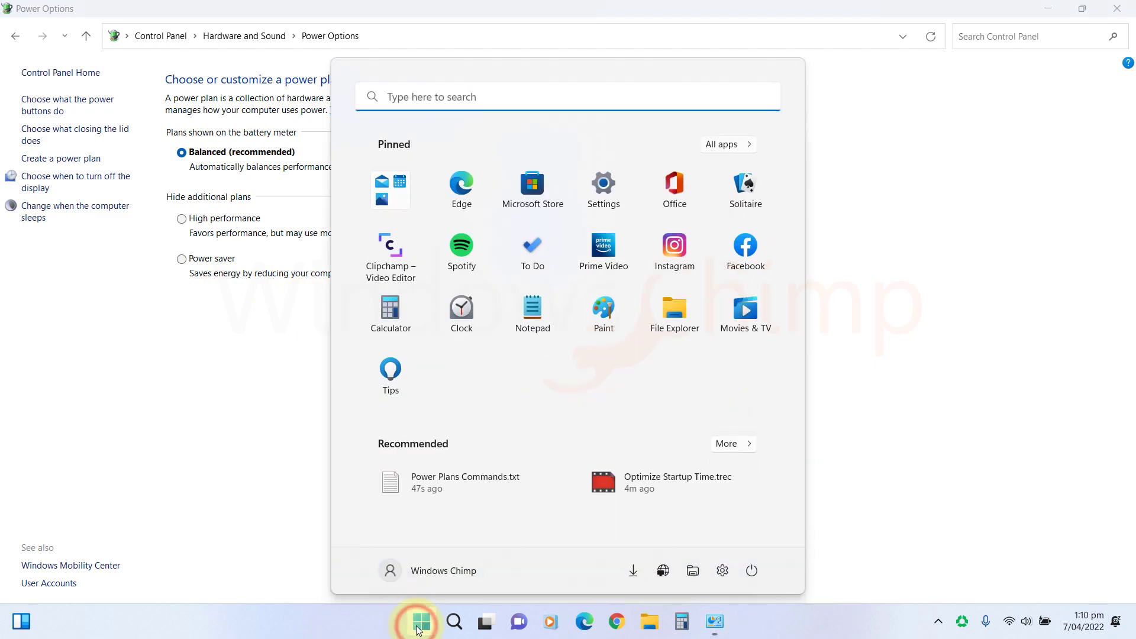
text(cmd)
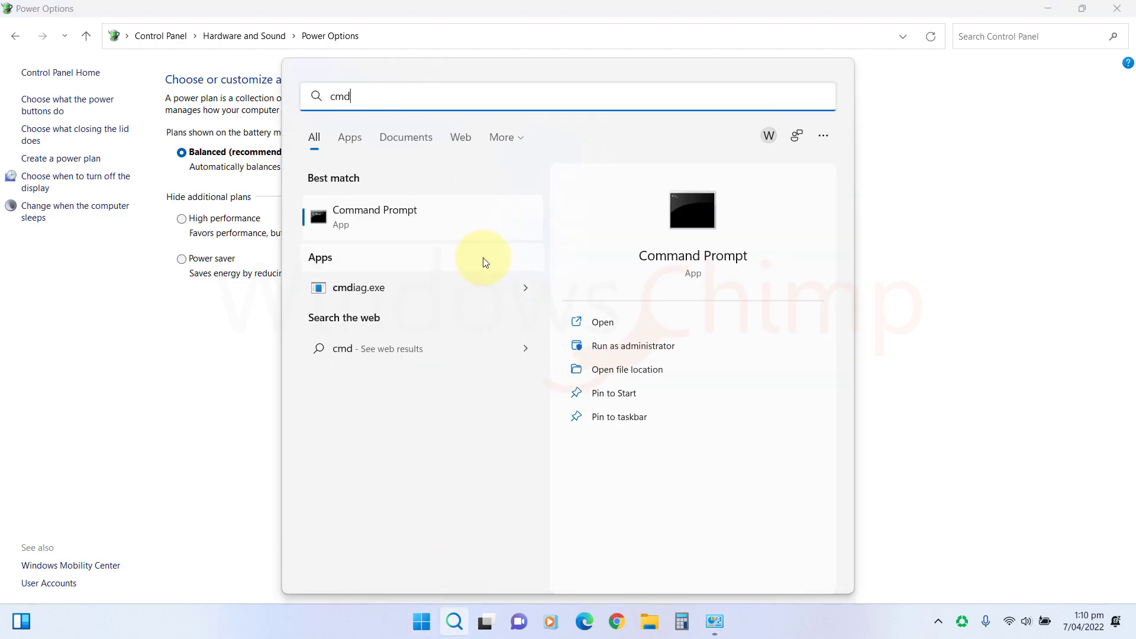
right_click(444, 228)
click(459, 237)
click(513, 434)
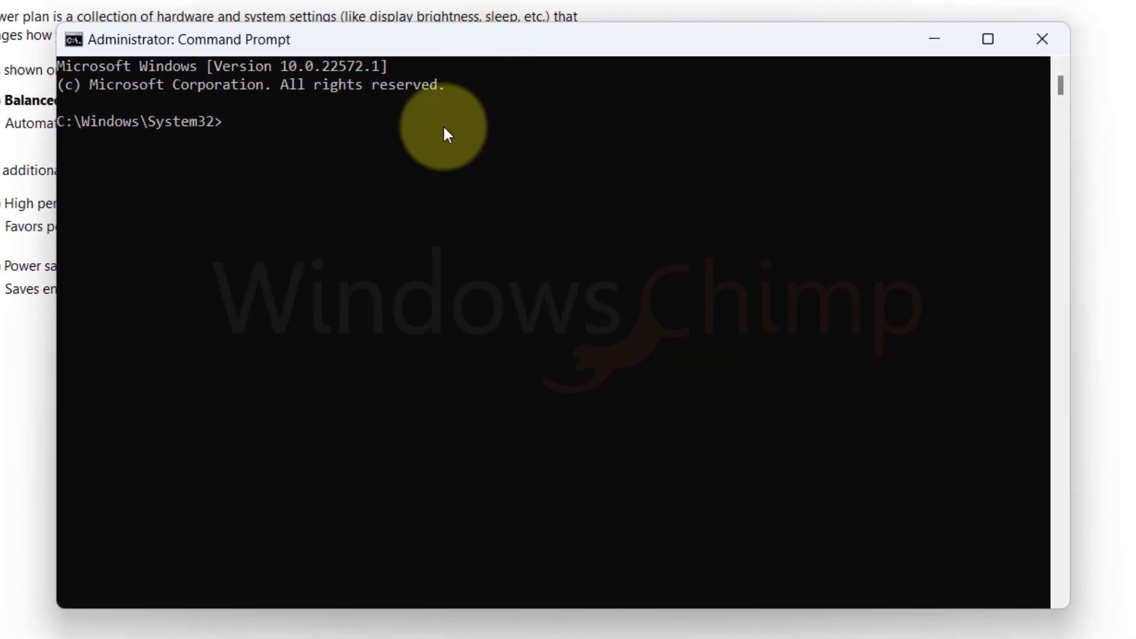
text(powercfg -duplicatescheme e9a42b02-d5df-448d-aa00-03f14749eb61)
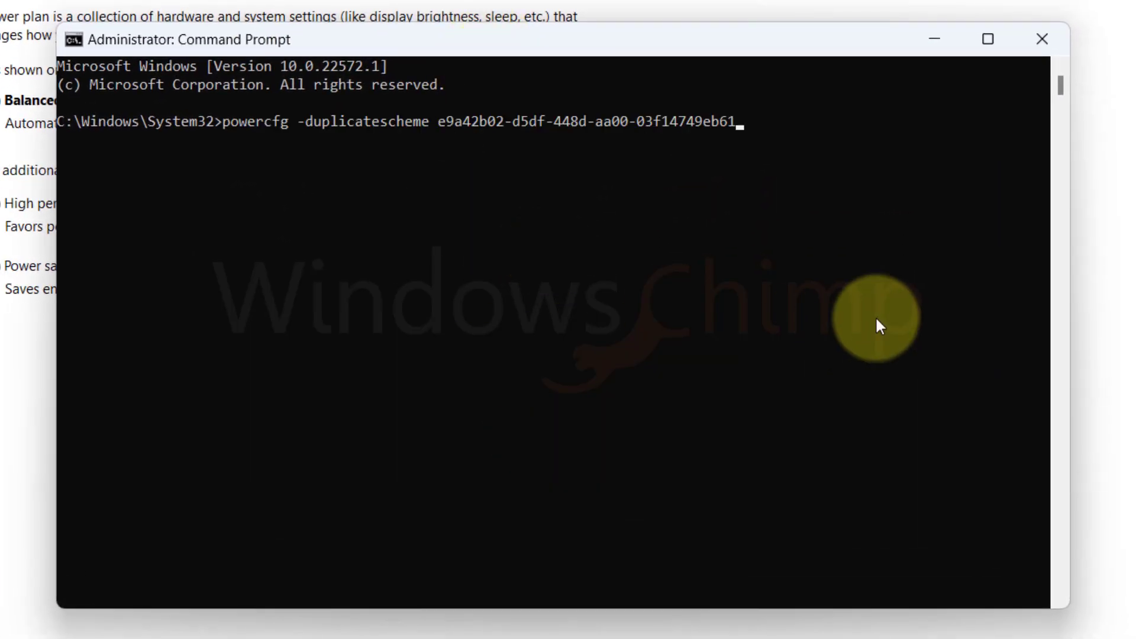
key(Return)
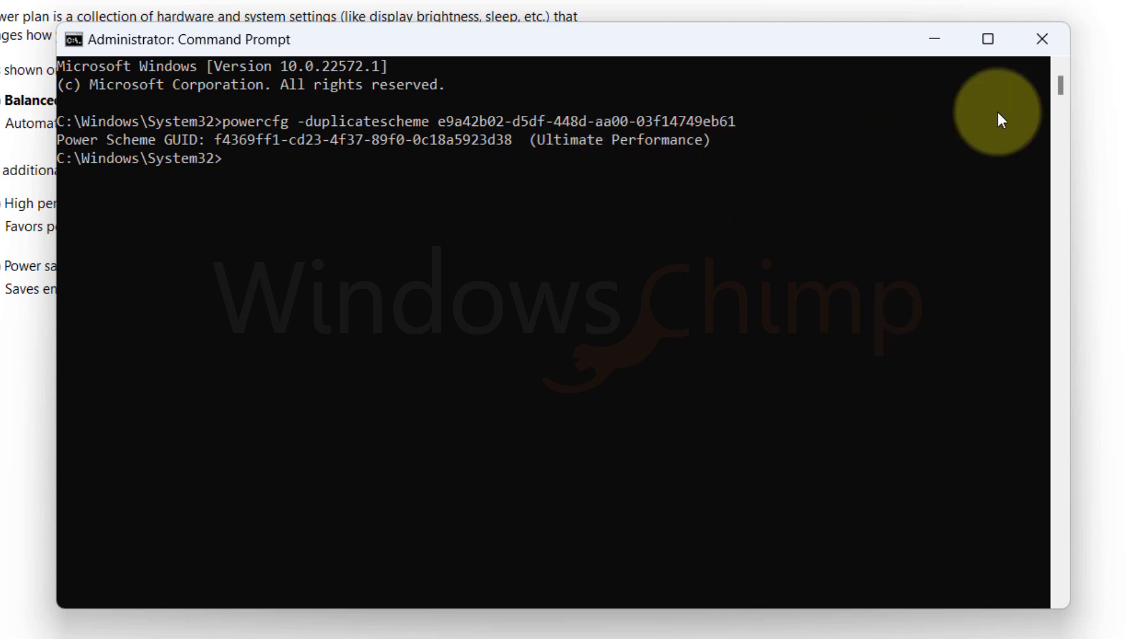
Refresh Power Options and select Ultimate Performance as the active plan.
click(1042, 39)
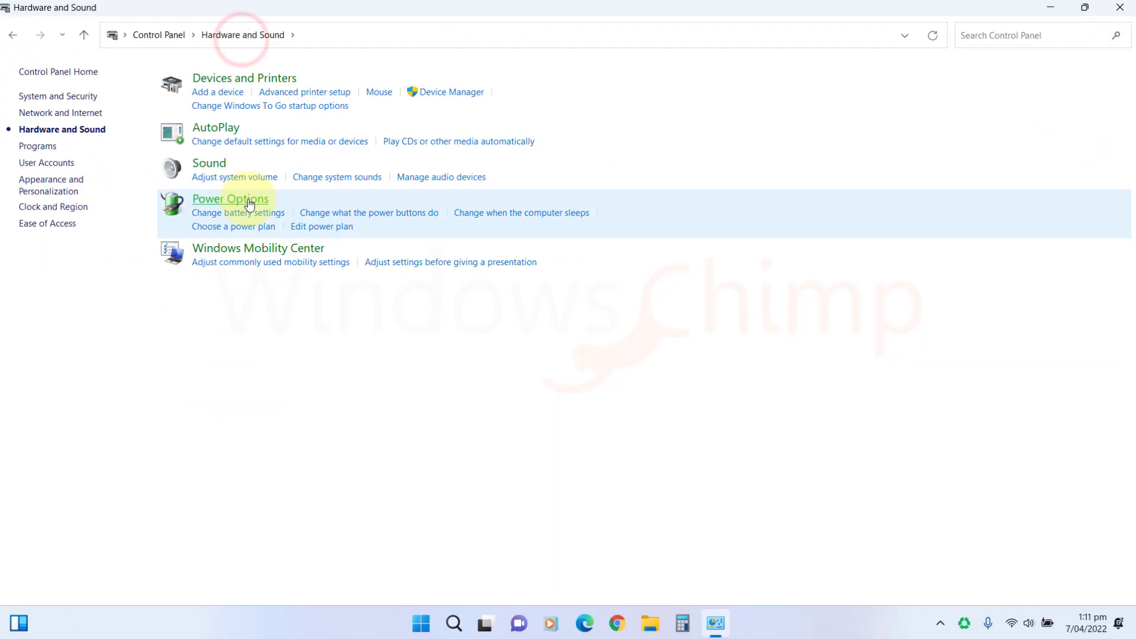
click(228, 198)
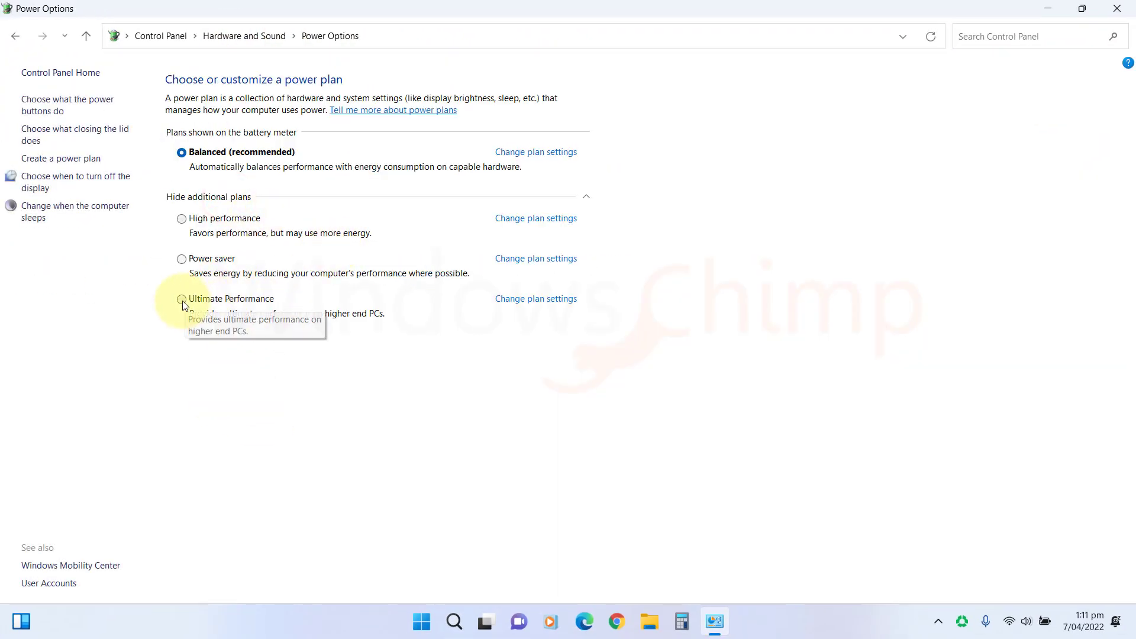
click(182, 300)
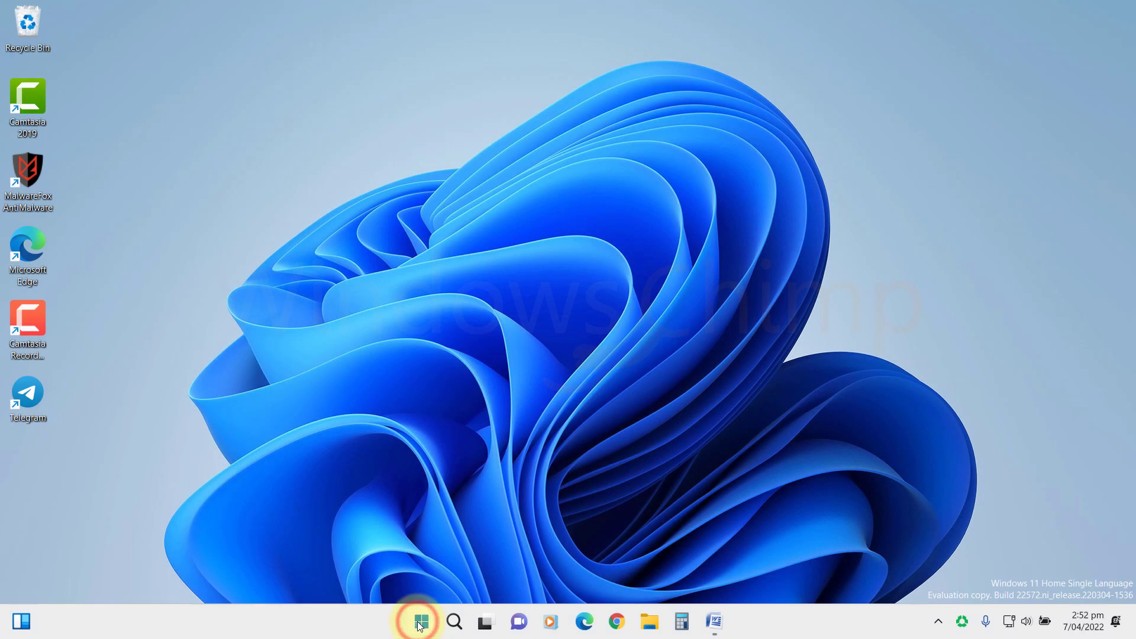
Set Visual Effects to best performance, keep smooth screen fonts and thumbnails, and apply.
click(421, 621)
text(adjust the appear)
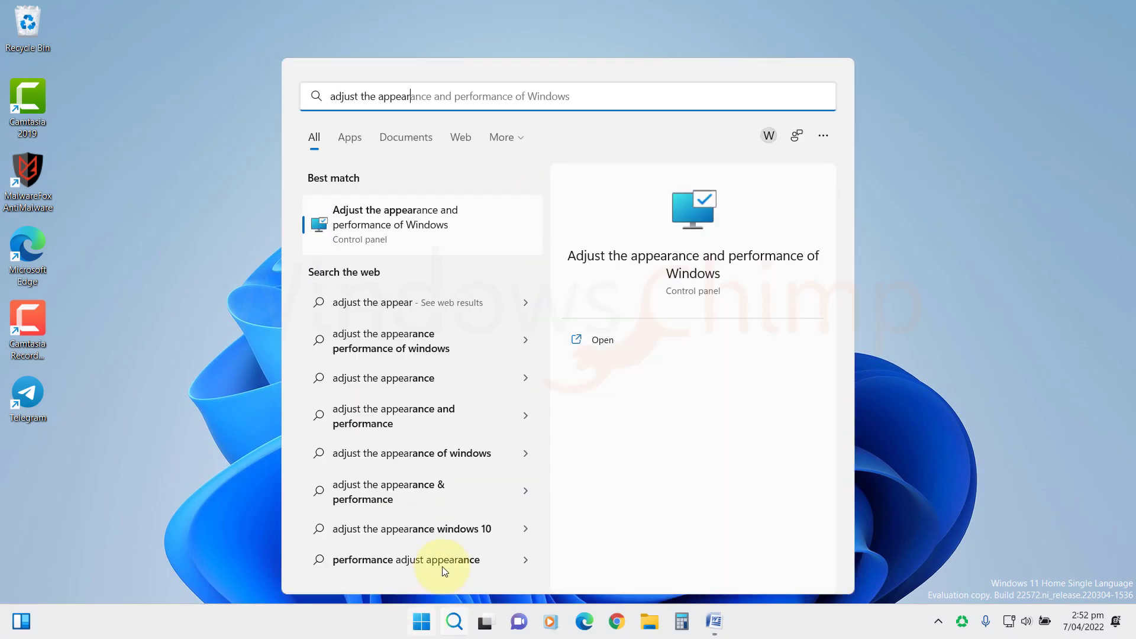
click(449, 234)
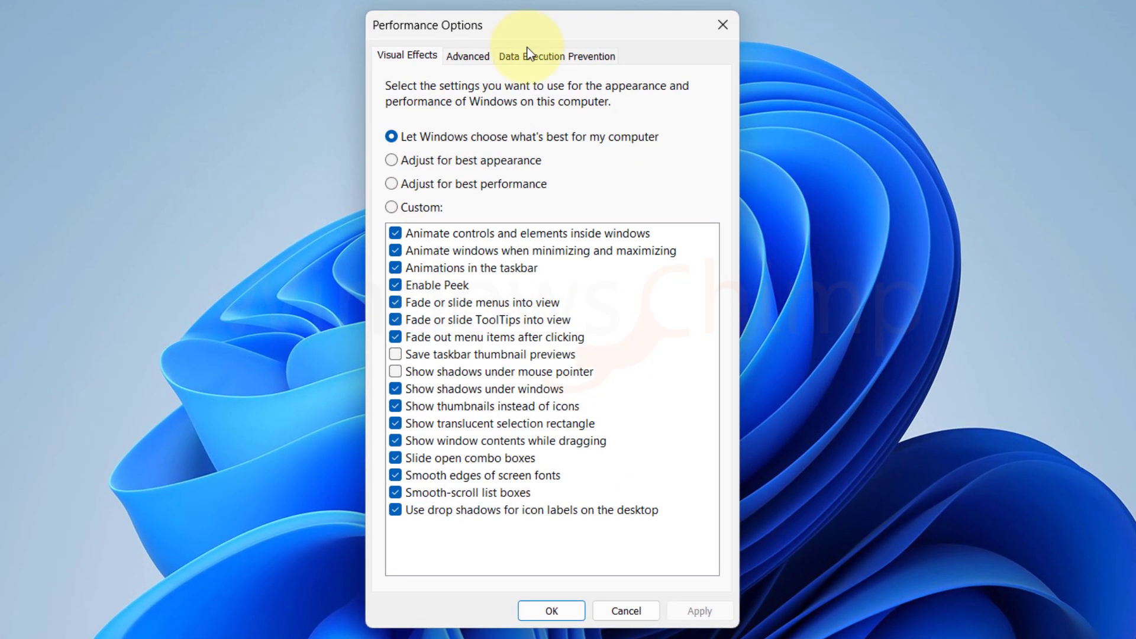
click(392, 184)
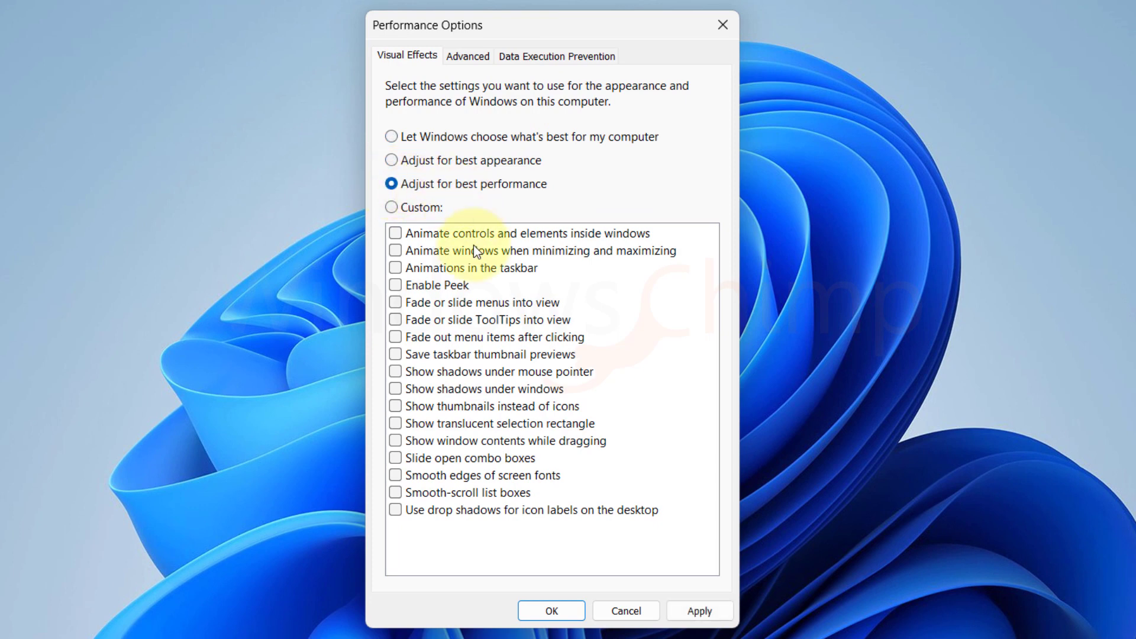
click(396, 476)
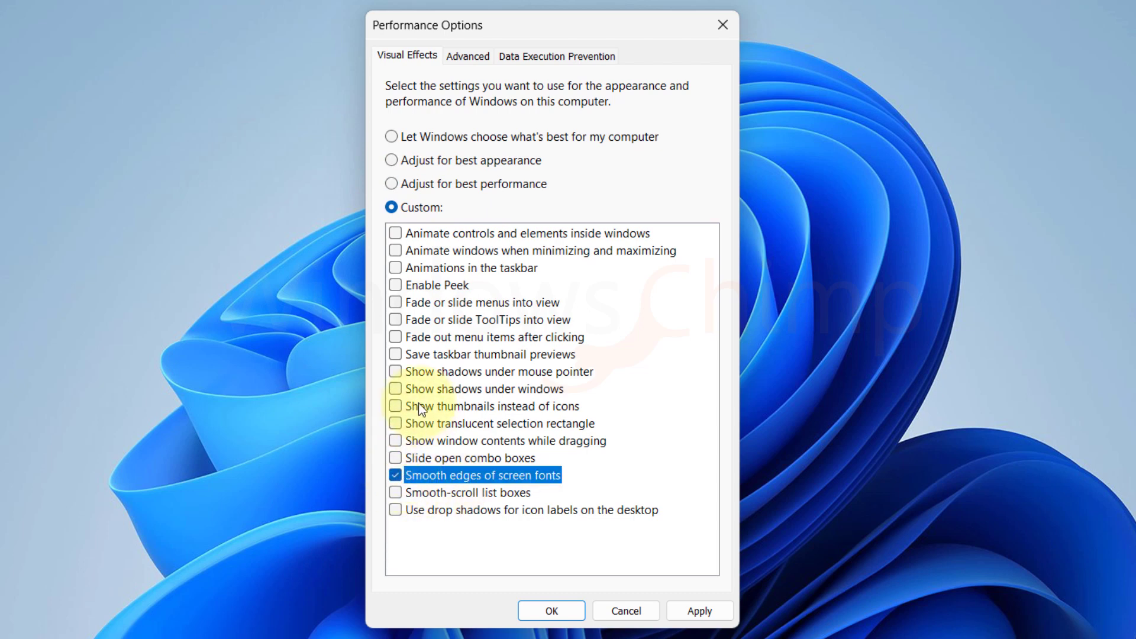
click(396, 407)
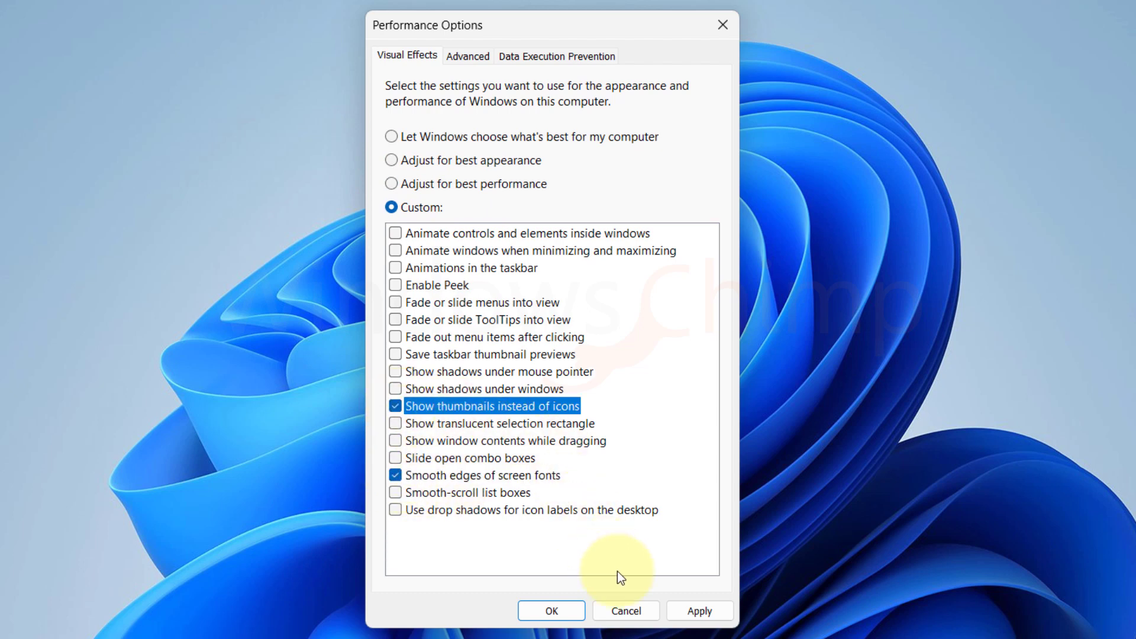
click(698, 610)
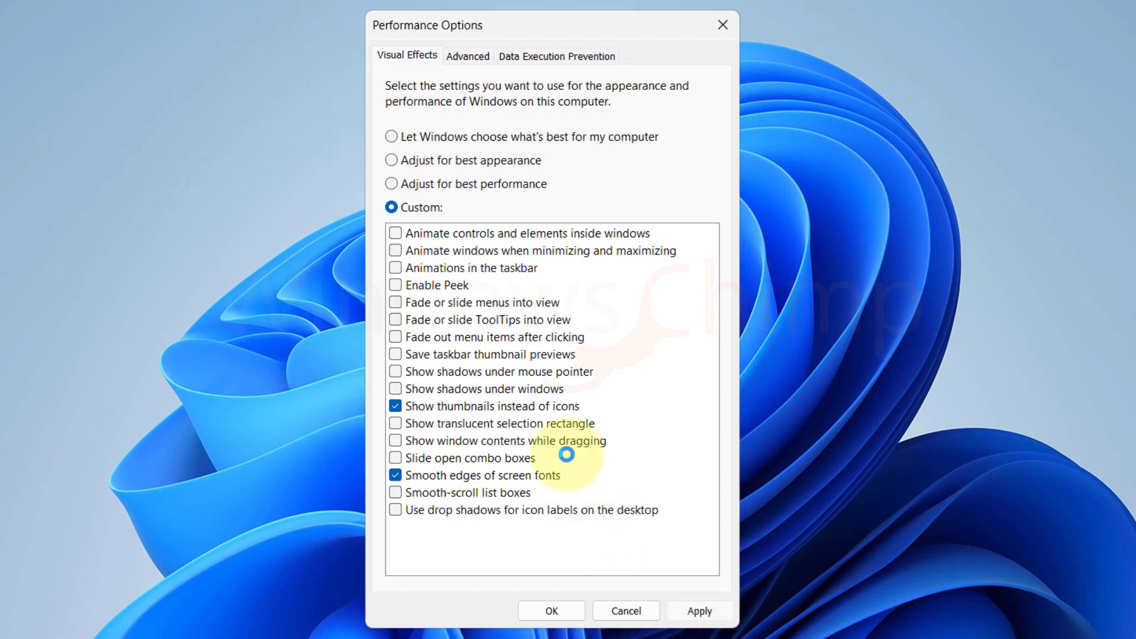